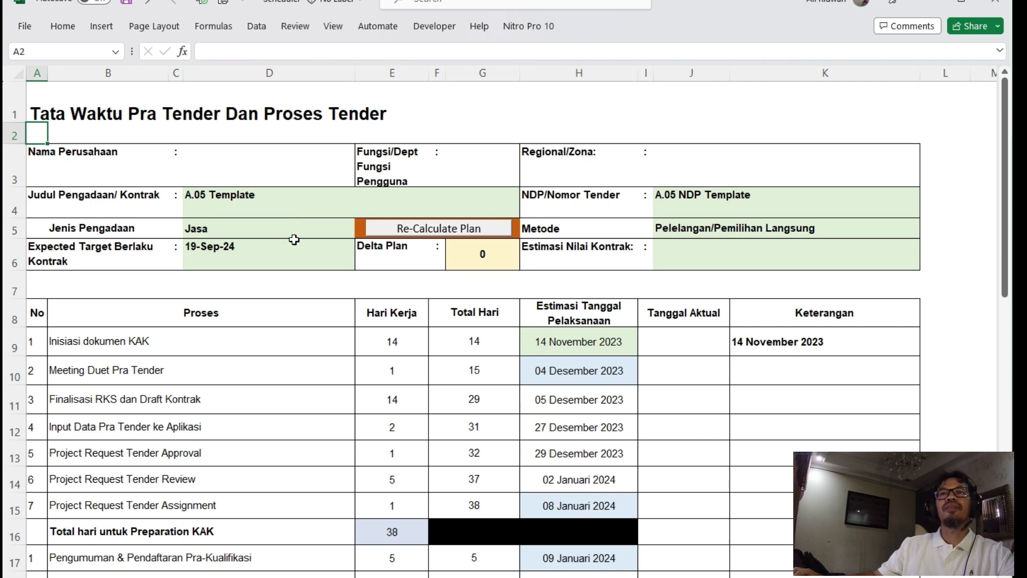
- Review the schedule's header fields, from company name and contract title to procurement type, method, expected contract date and estimated contract value
key(Tab)
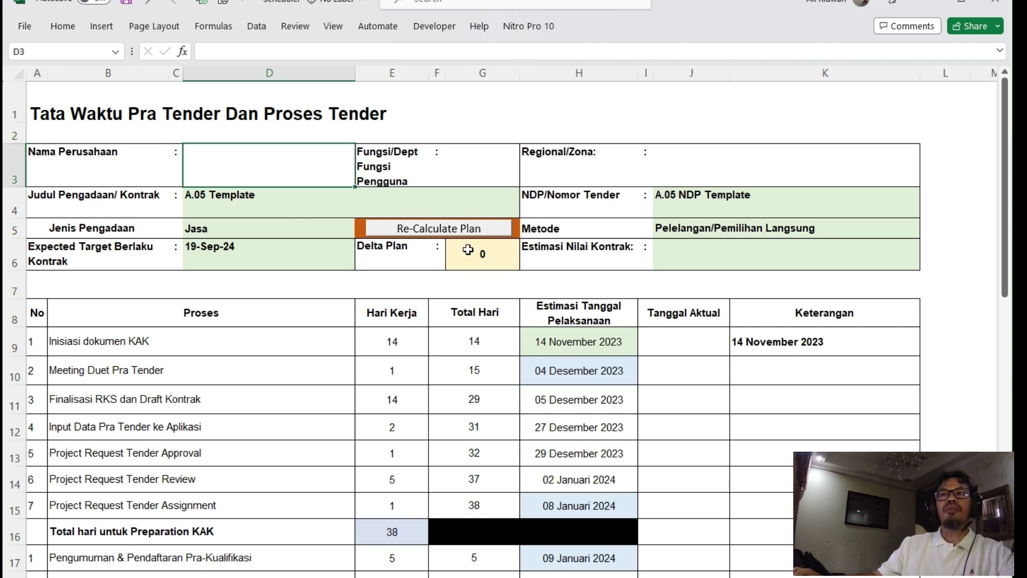
key(Tab)
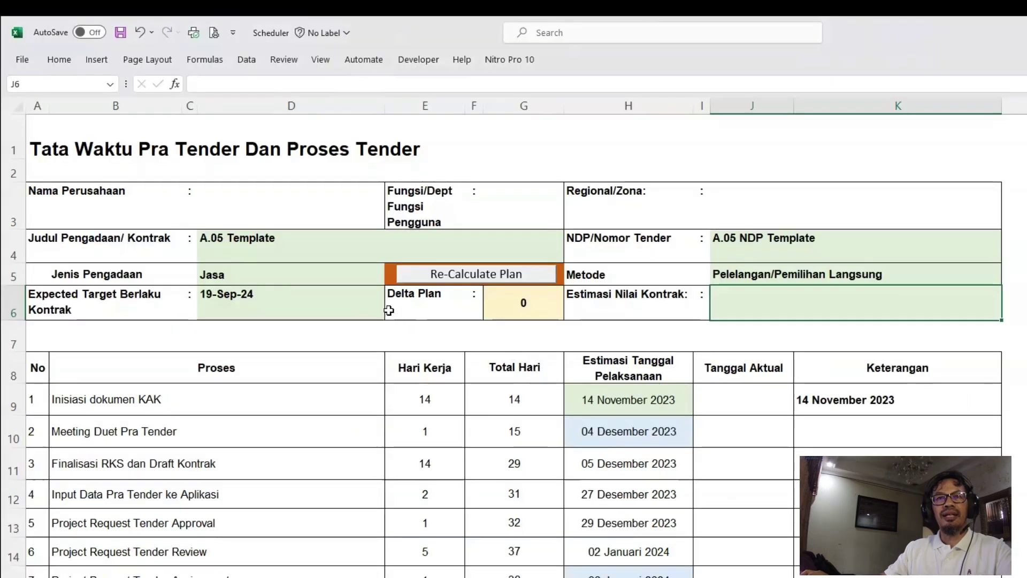
key(Tab)
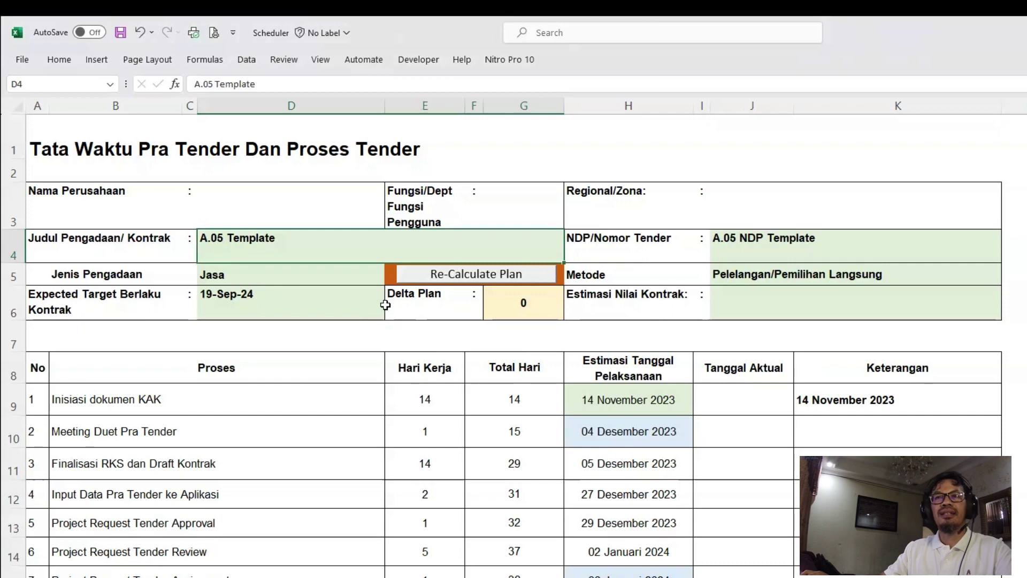
key(Tab)
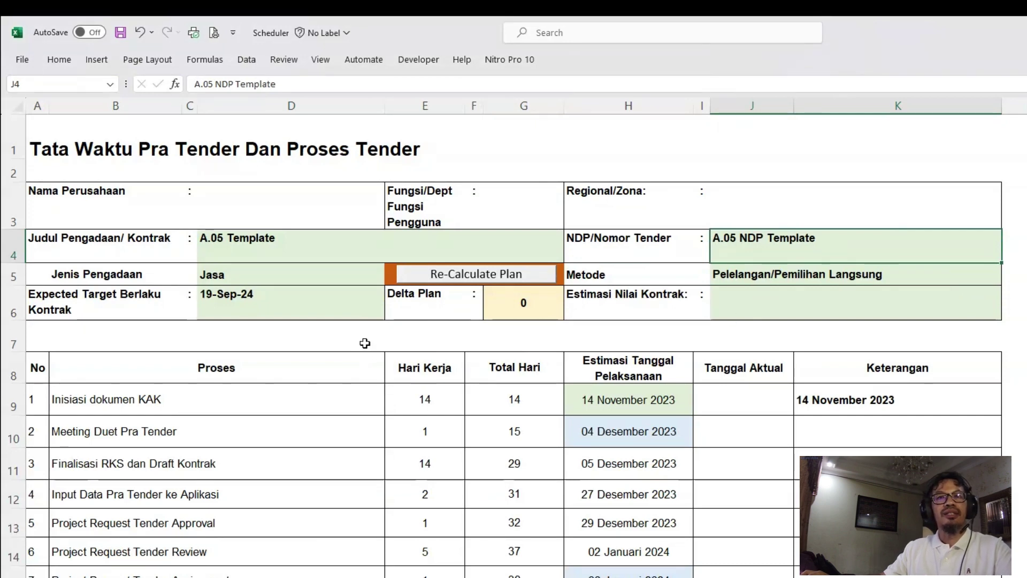
key(Return)
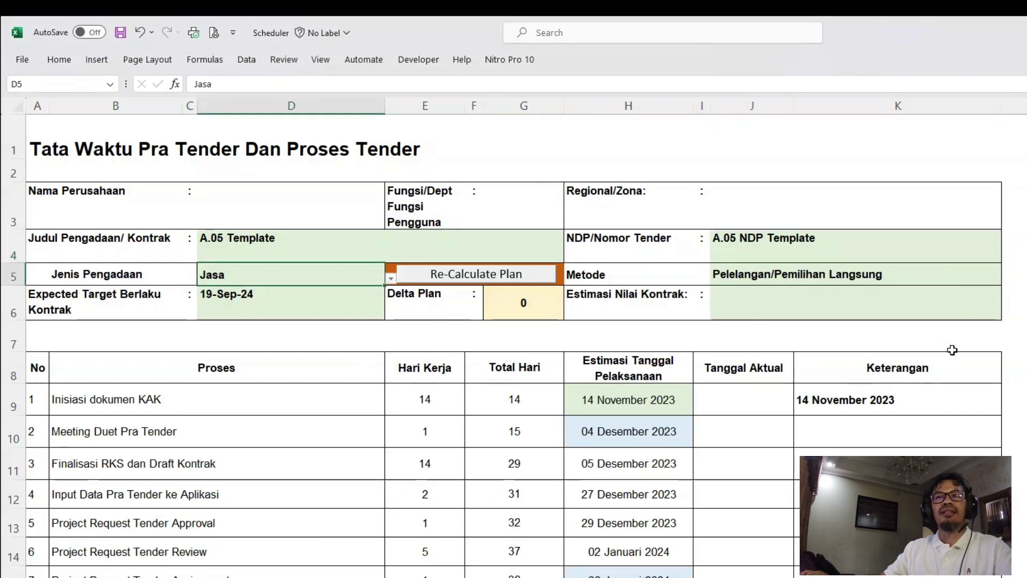
key(Tab)
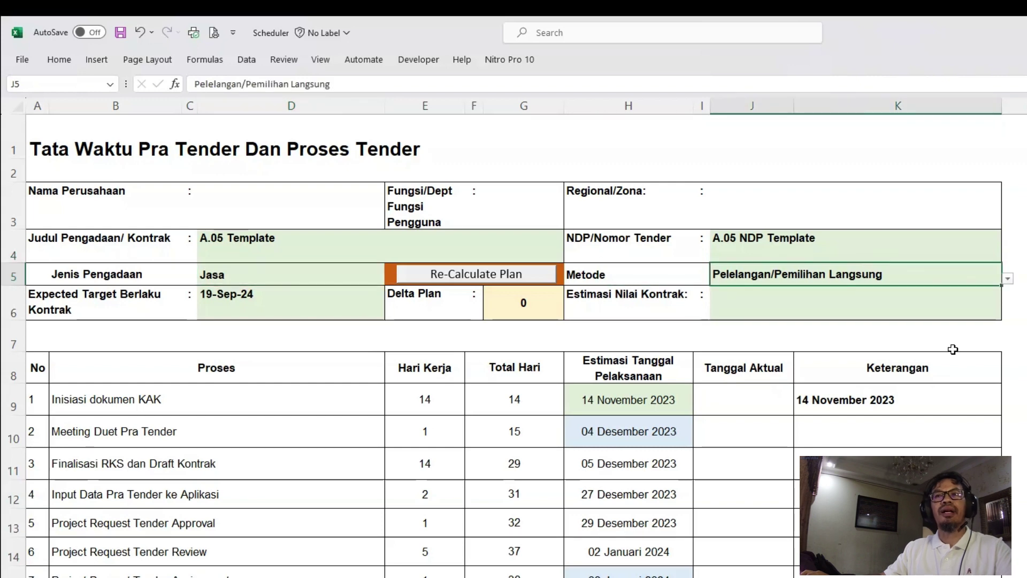
key(Return)
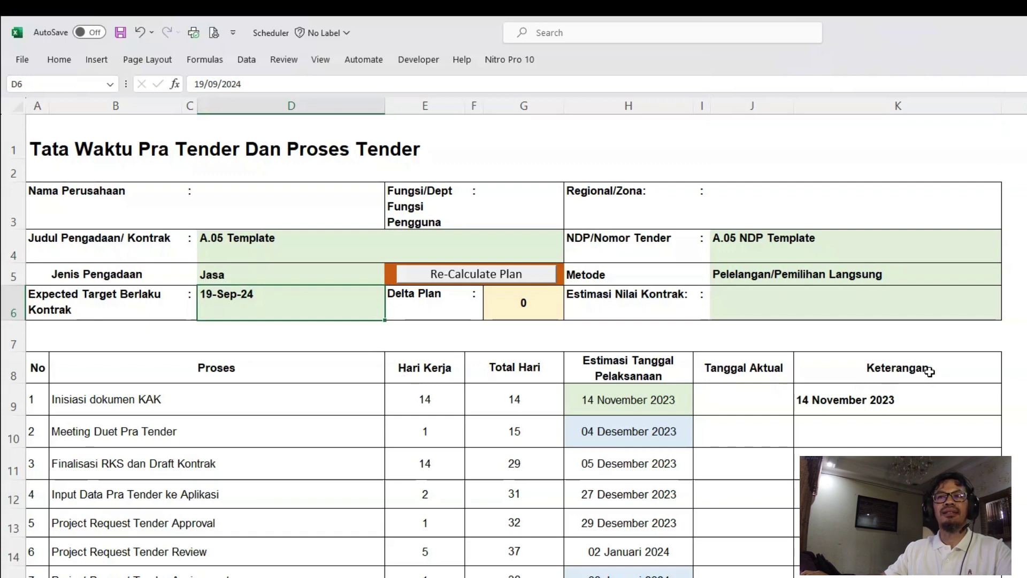
key(Return)
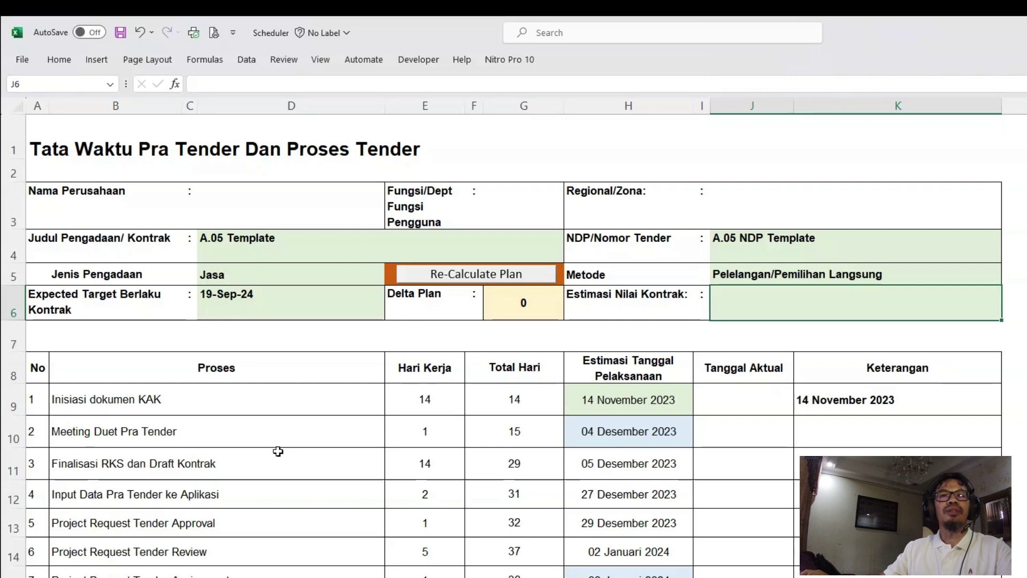
- Review the KAK preparation stage, from Inisiasi dokumen KAK down to its total days row
scroll(259, 459, down, 1)
scroll(258, 460, down, 3)
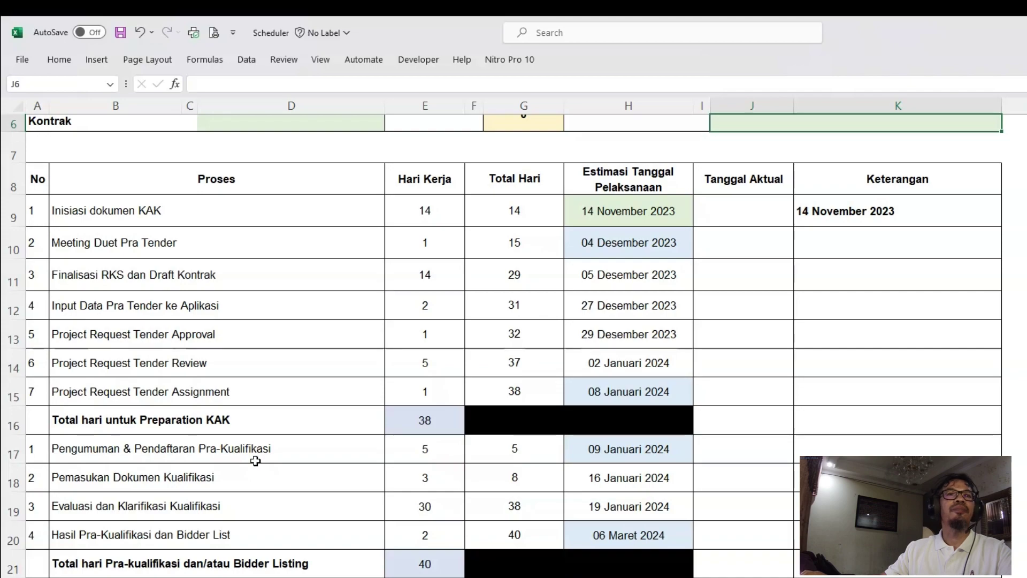
scroll(430, 459, up, 2)
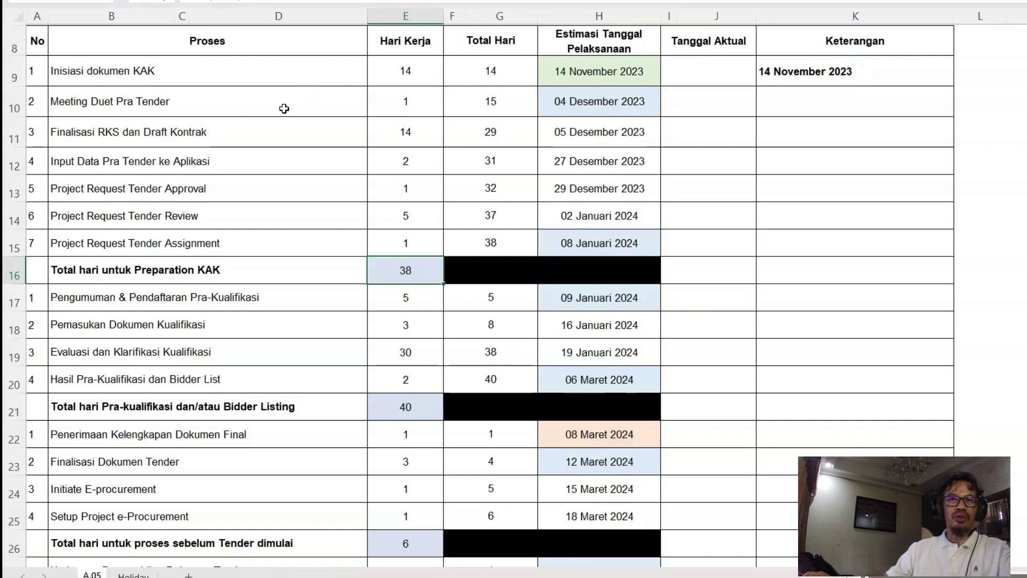
click(285, 78)
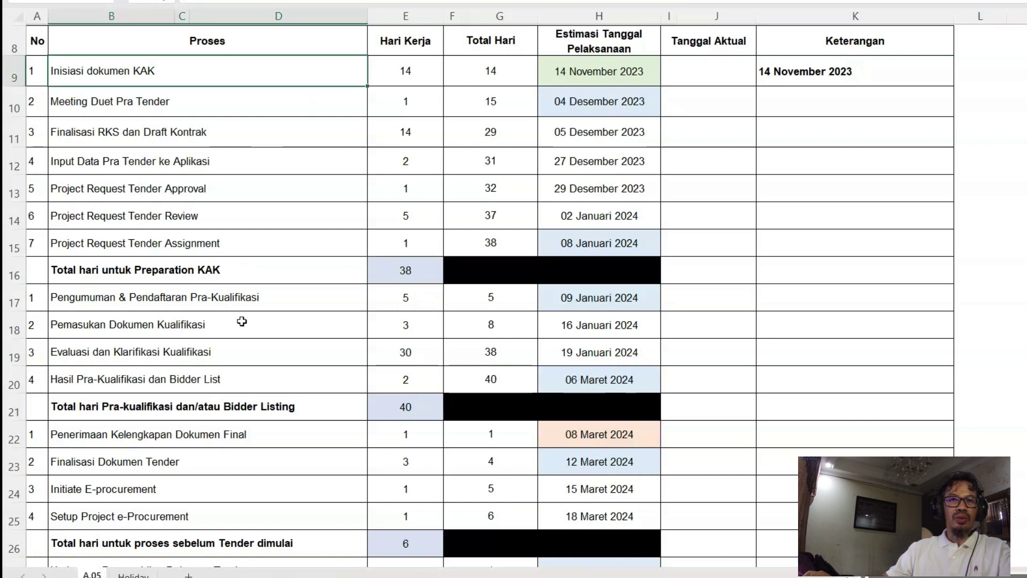
key(Down)
key(Down)
key(Down)
key(Down)
key(Down)
key(Down)
key(Down)
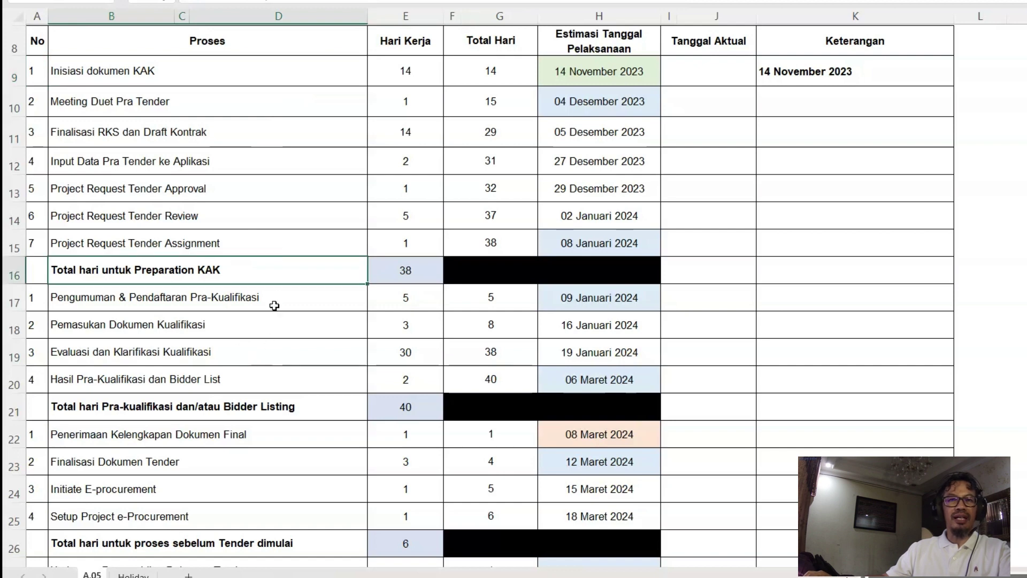
- Review the pre-qualification and bidder listing stage down to its total working days
scroll(266, 342, down, 1)
scroll(267, 342, down, 1)
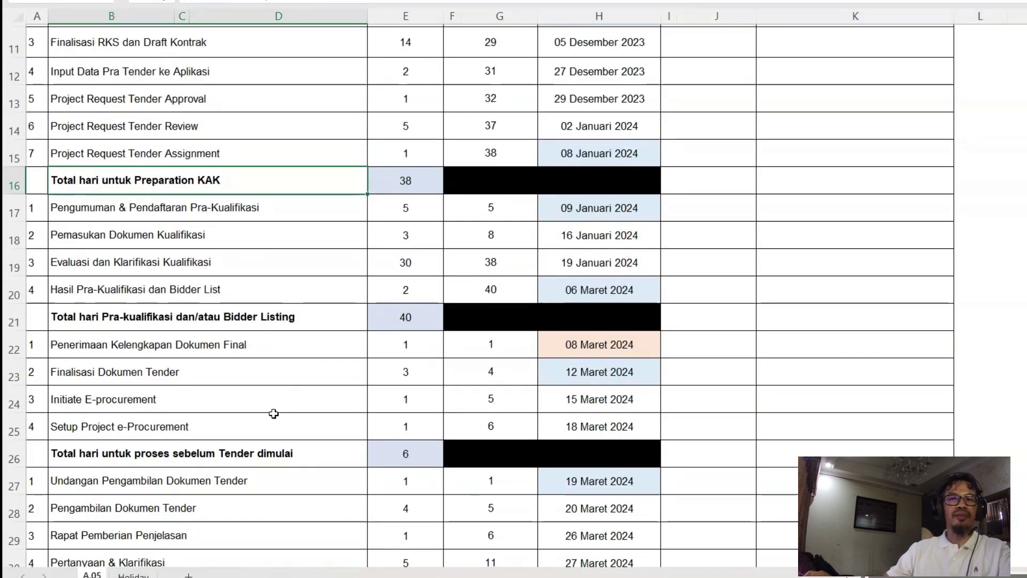
key(Down)
key(Down)
key(Down)
key(Down)
key(Down)
key(Right)
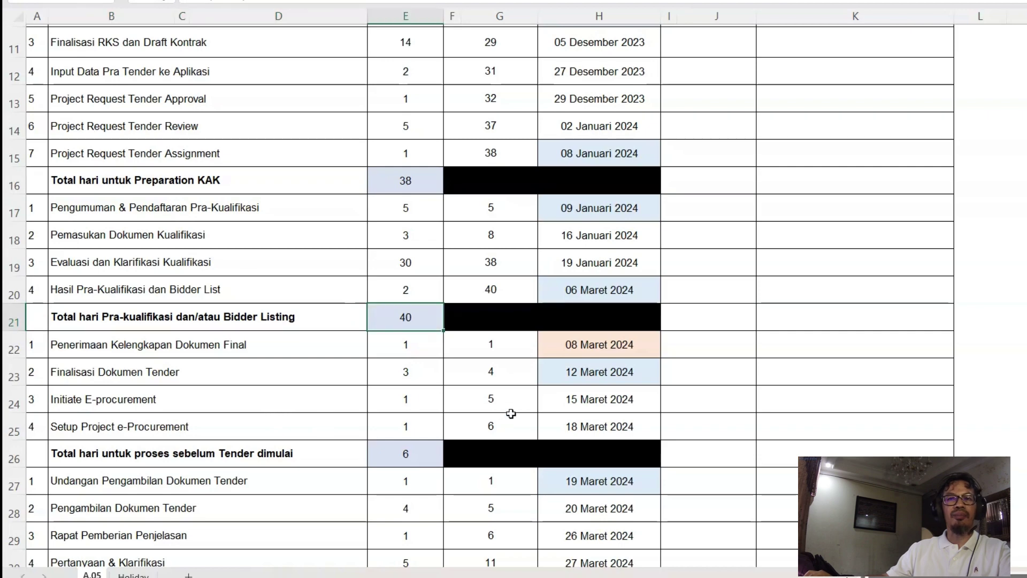
- Review the stage before the tender starts and the tender process stage, including the total working days of each
scroll(258, 407, down, 1)
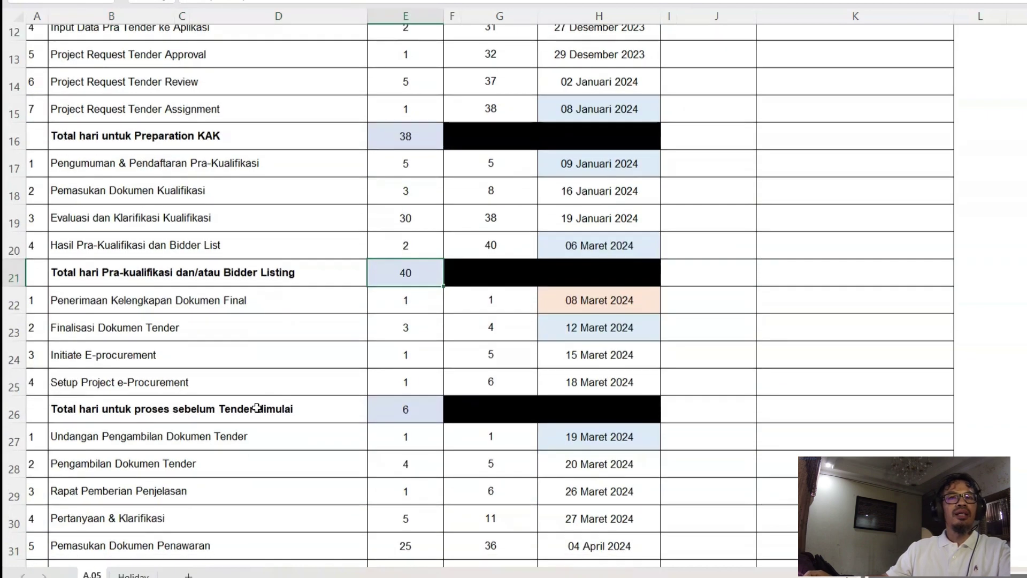
scroll(257, 408, down, 2)
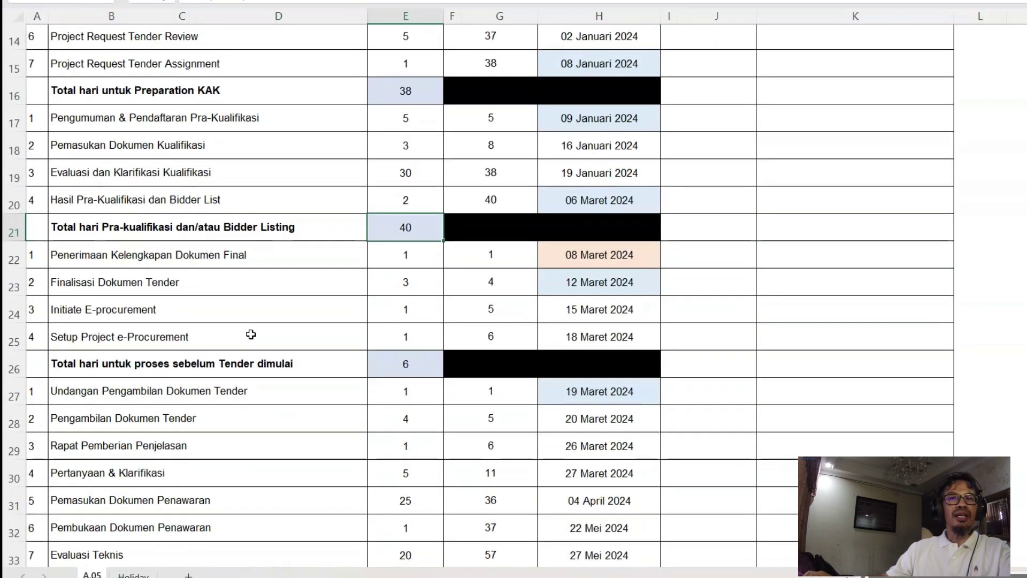
click(251, 256)
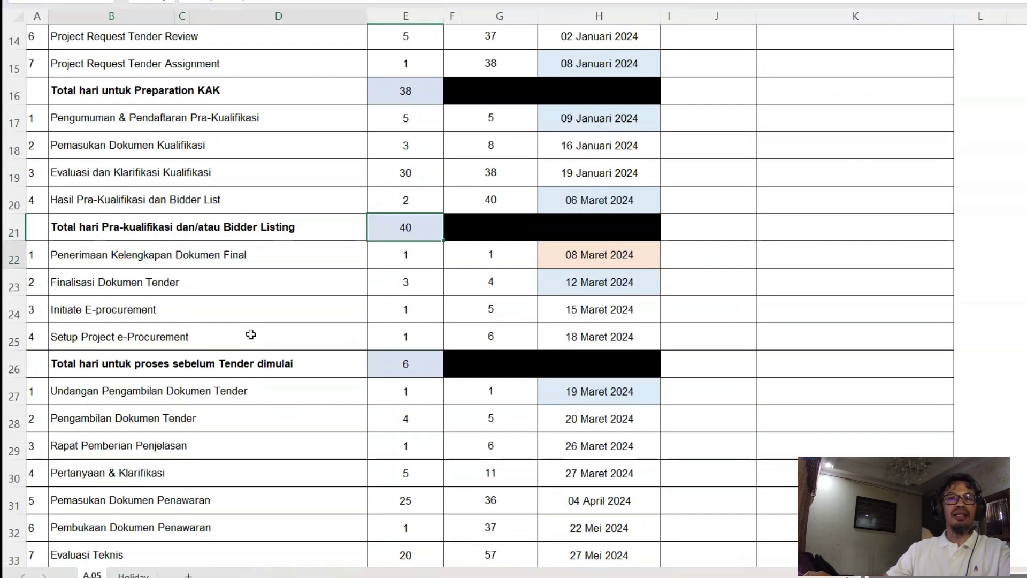
click(414, 364)
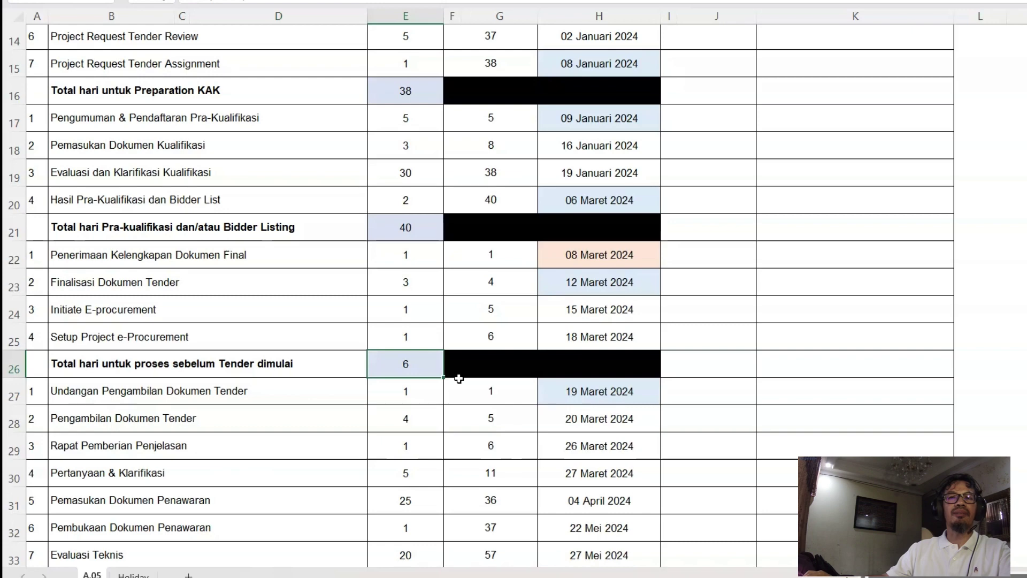
scroll(458, 374, down, 3)
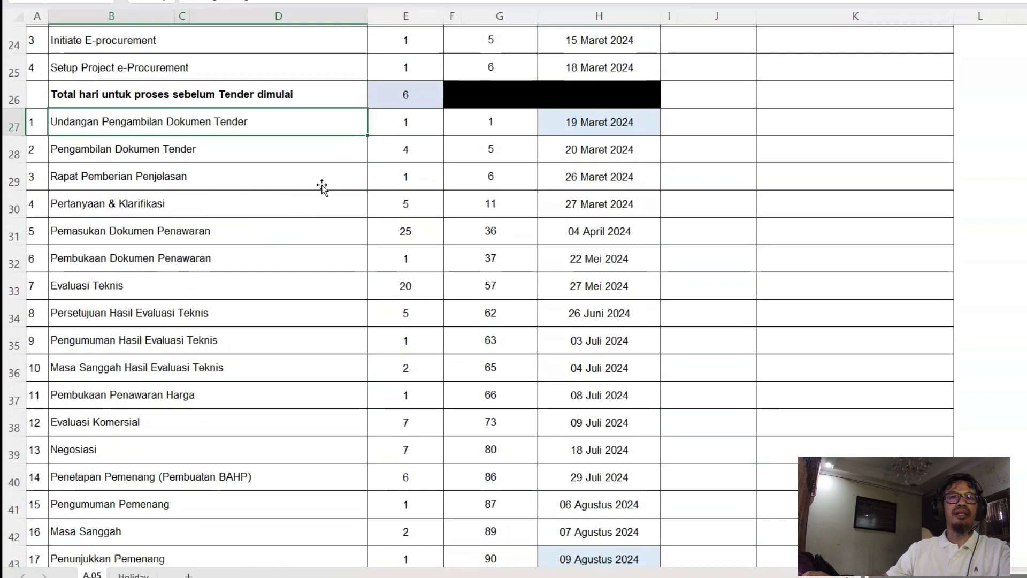
scroll(325, 195, down, 3)
click(191, 335)
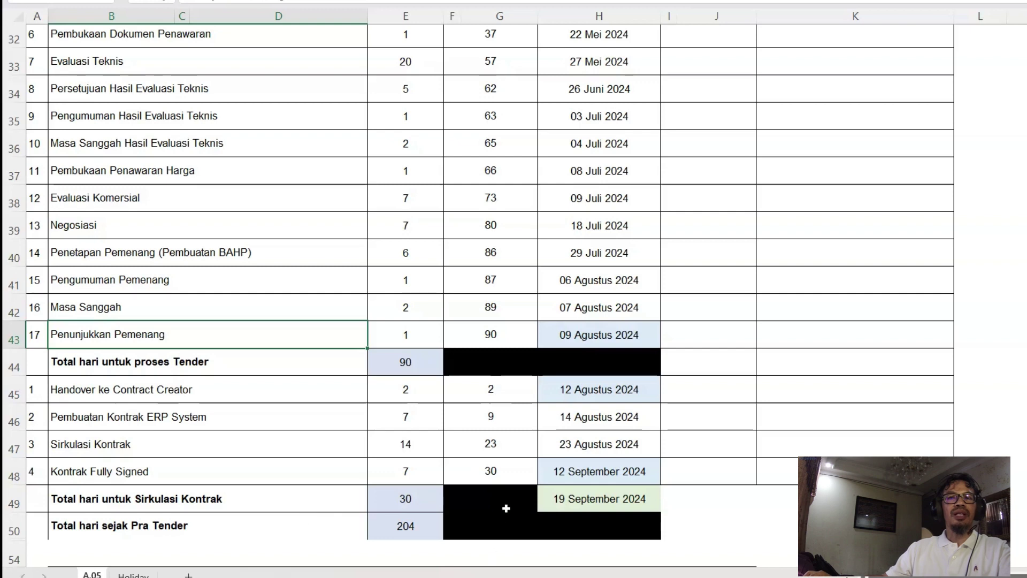
key(Down)
key(Right)
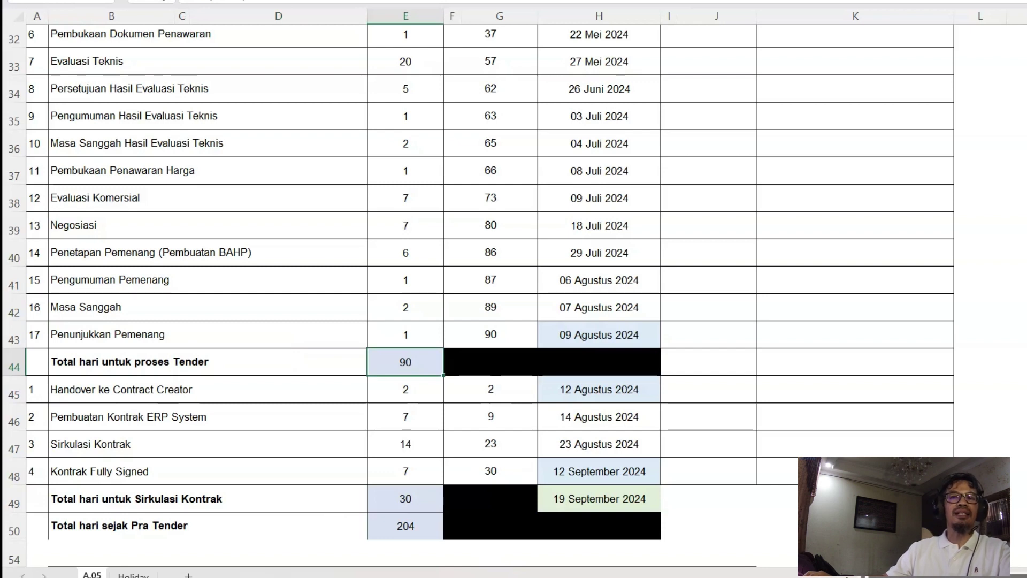
- Examine the contract circulation stage, the overall total days since Pra Tender and the tender process total
scroll(482, 289, down, 1)
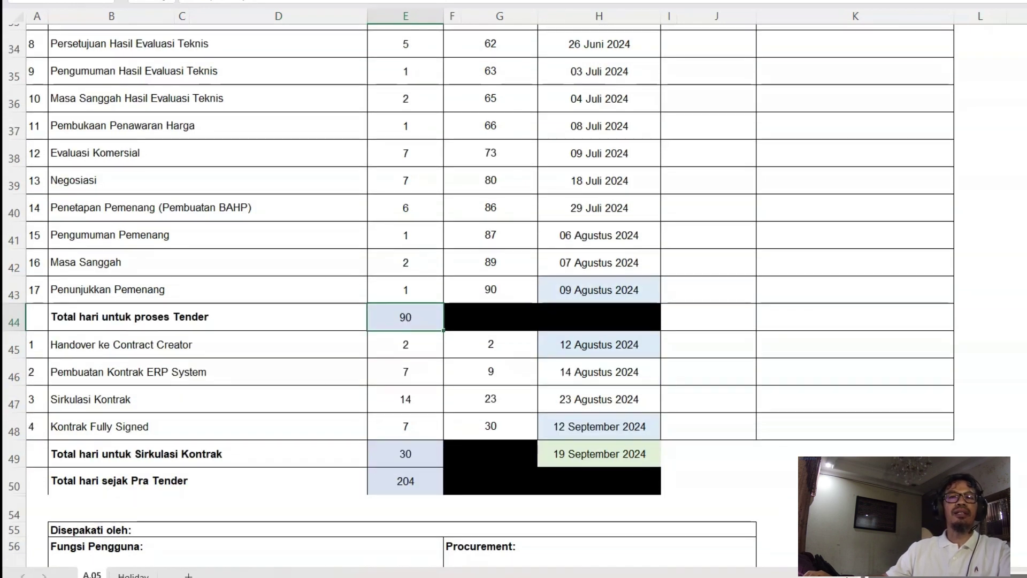
click(406, 481)
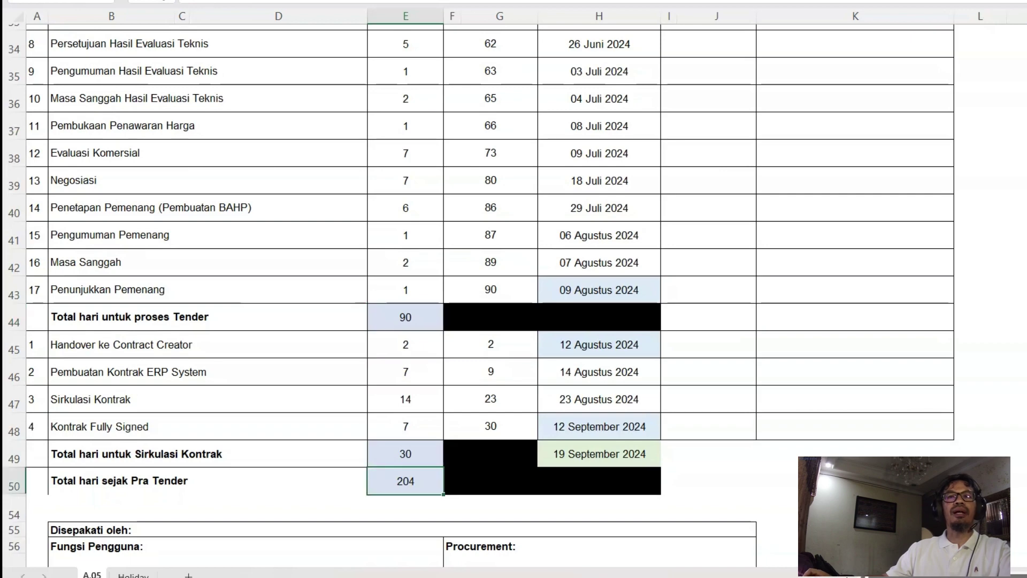
scroll(481, 289, up, 2)
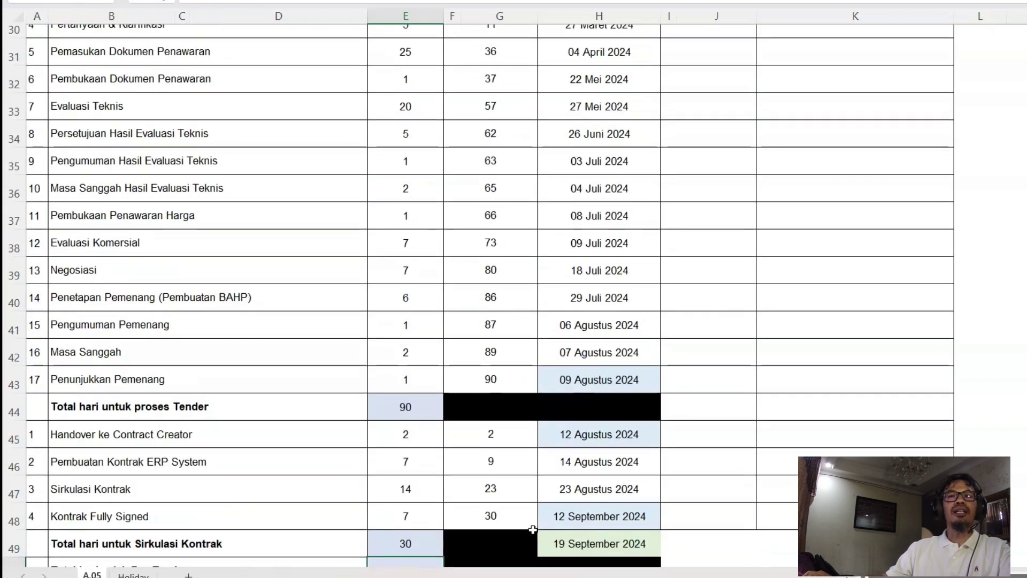
click(405, 407)
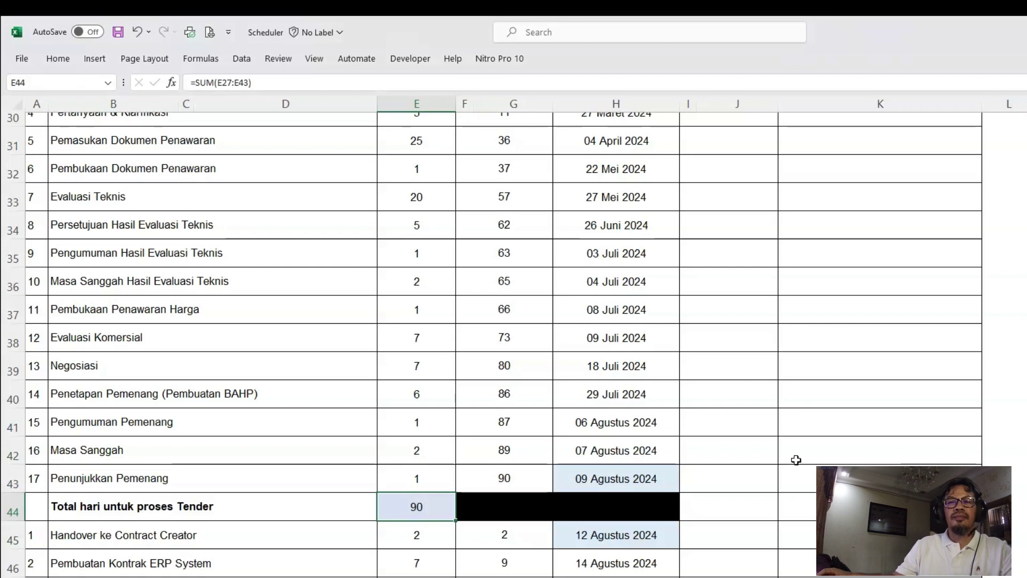
scroll(795, 427, up, 3)
scroll(796, 461, up, 7)
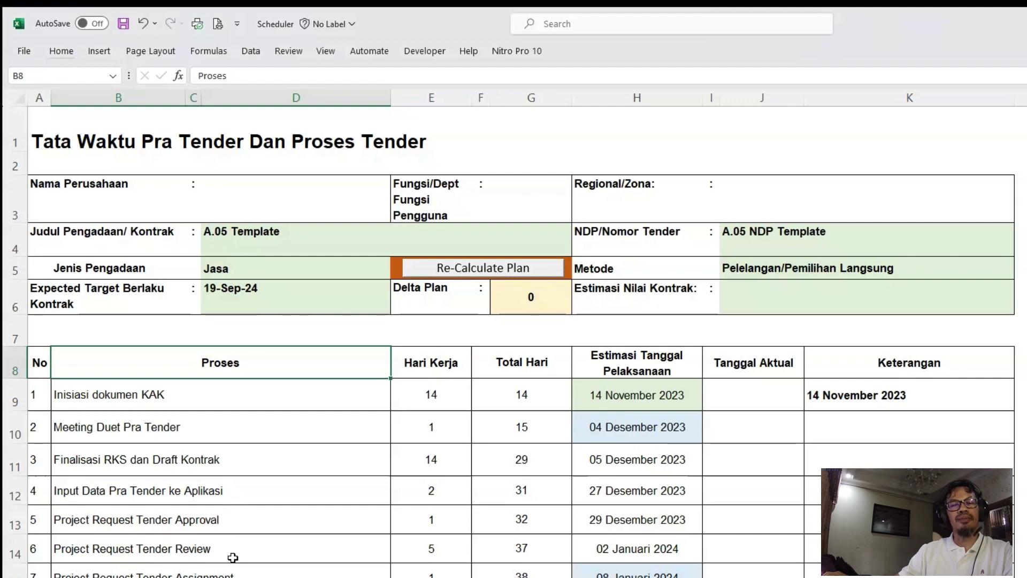
- Examine the Hari Kerja column, starting with the first KAK preparation tasks and continuing into the tender process stage
scroll(233, 557, down, 3)
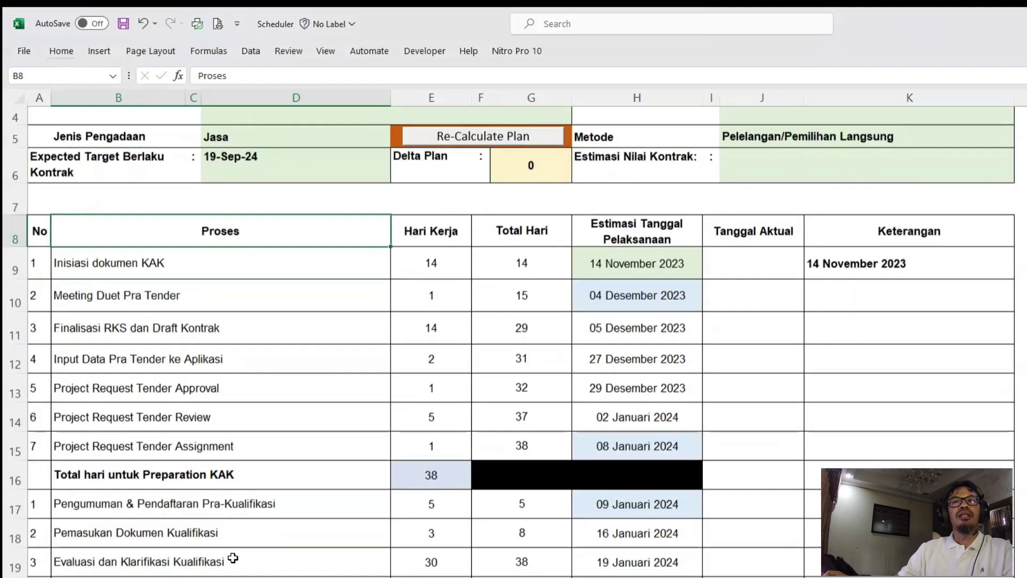
key(Right)
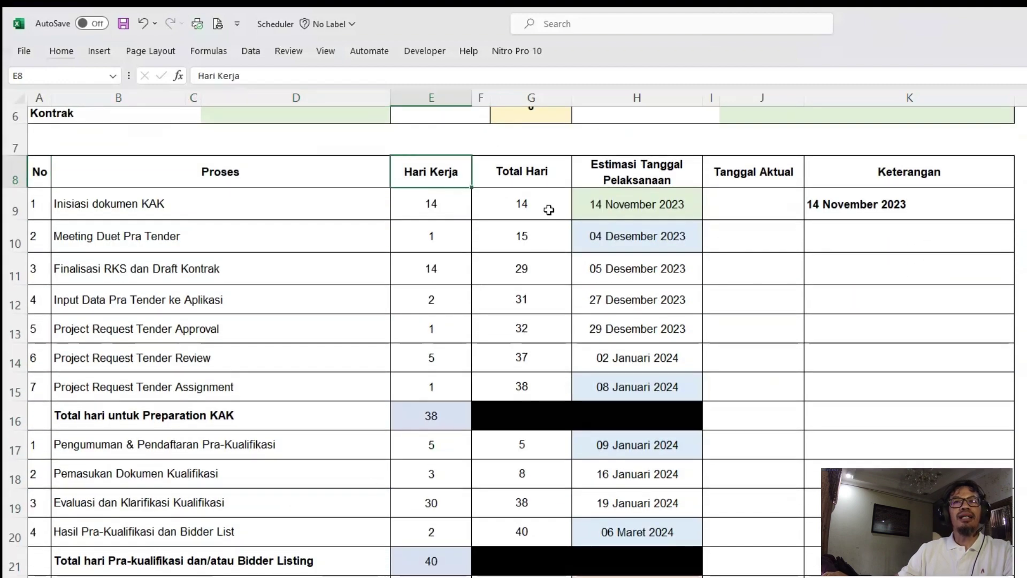
key(Down)
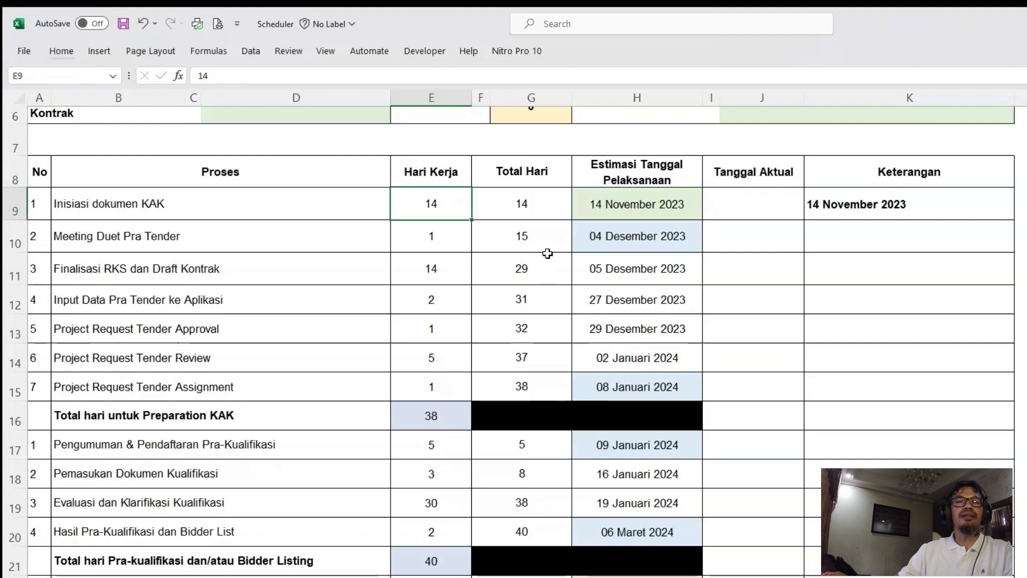
key(Down)
key(Down)
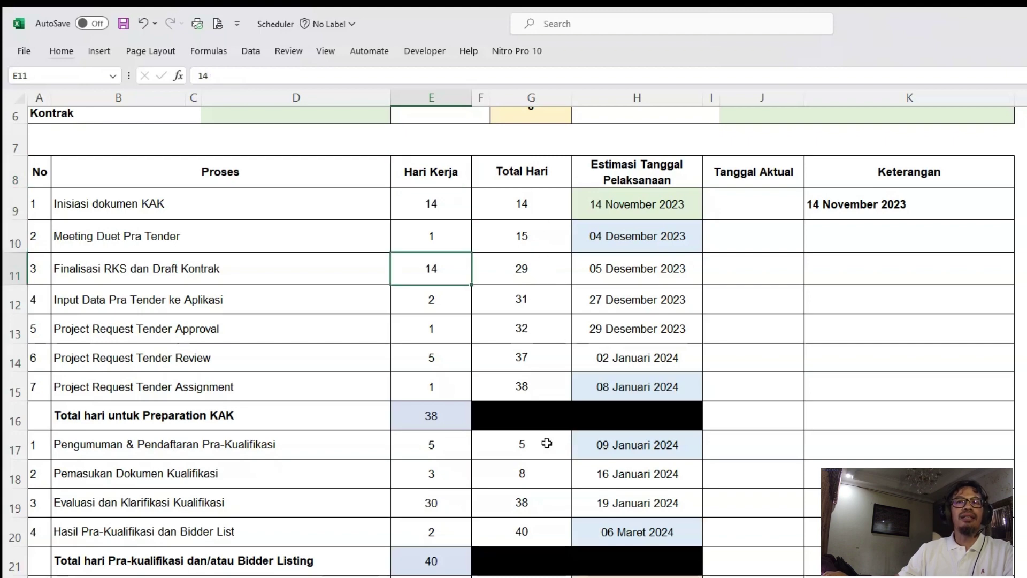
scroll(547, 443, down, 2)
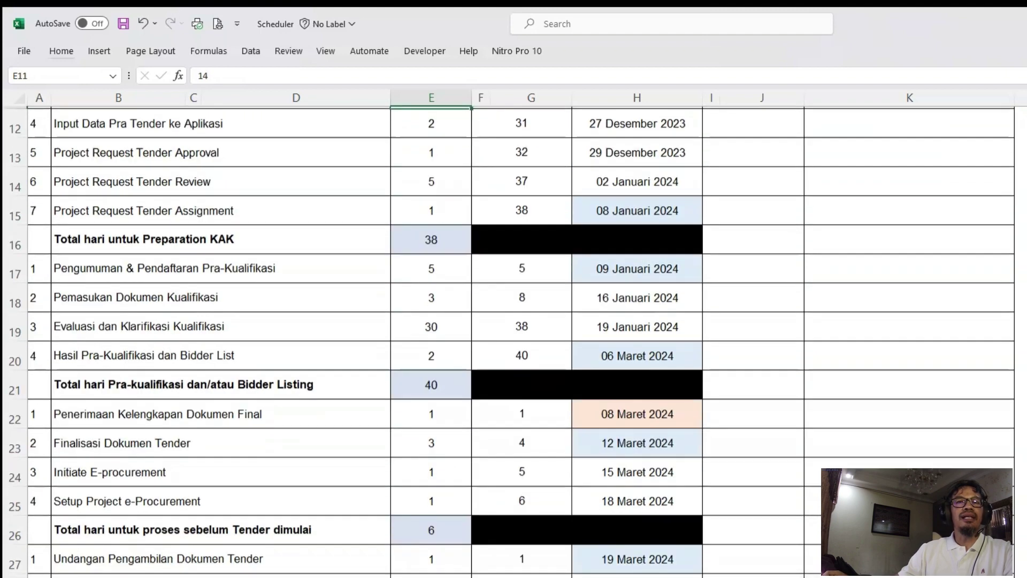
scroll(547, 443, down, 3)
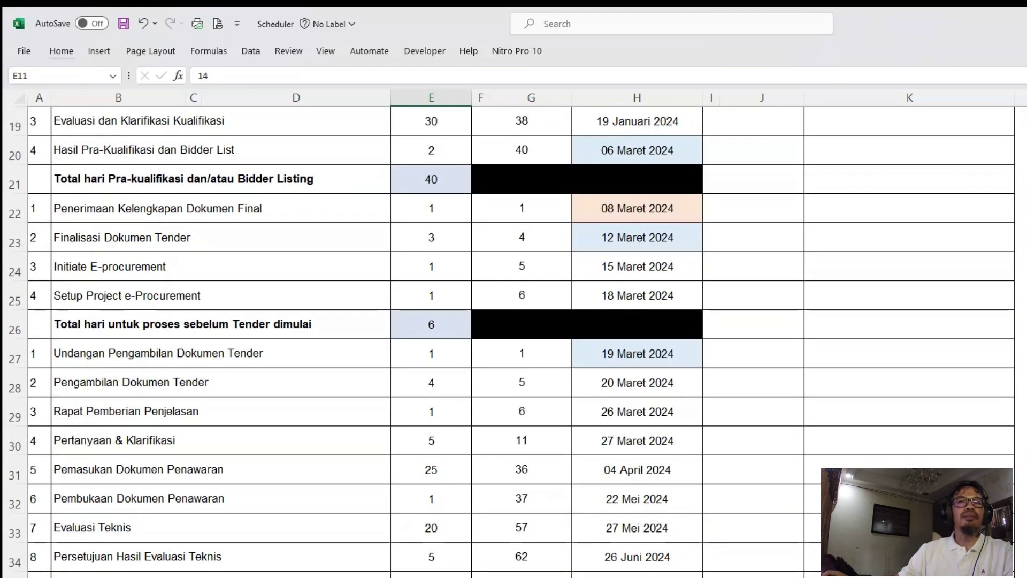
scroll(486, 435, up, 6)
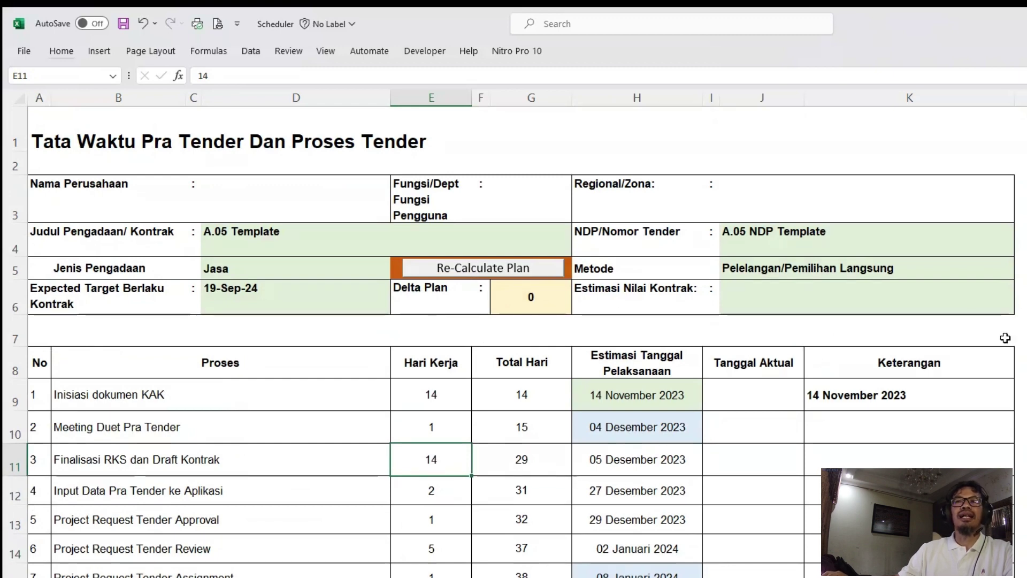
- Check the Hari Kerja values task by task, starting from Inisiasi dokumen KAK in E9
scroll(676, 546, down, 2)
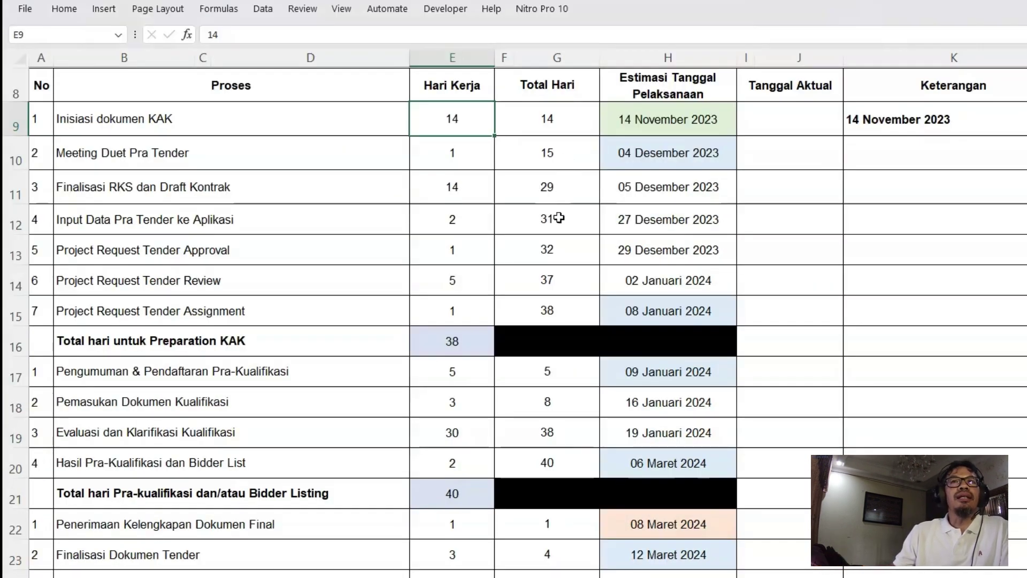
key(Down)
key(Down)
key(Down)
key(Down)
key(Down)
key(Down)
key(Down)
key(Down)
key(Down)
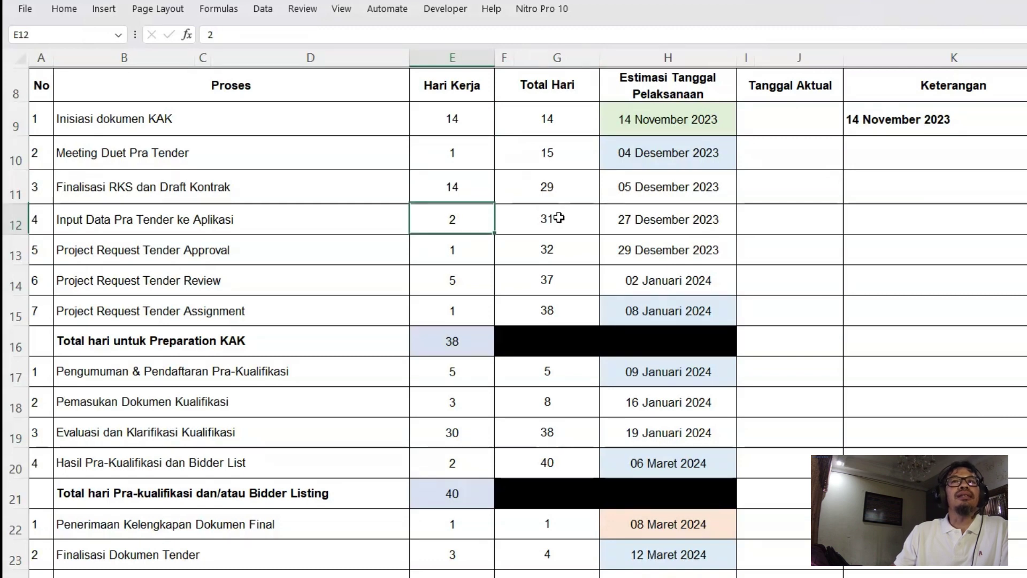
- Inspect the Hari Kerja formula of Evaluasi dan Klarifikasi Kualifikasi in E19
key(Down)
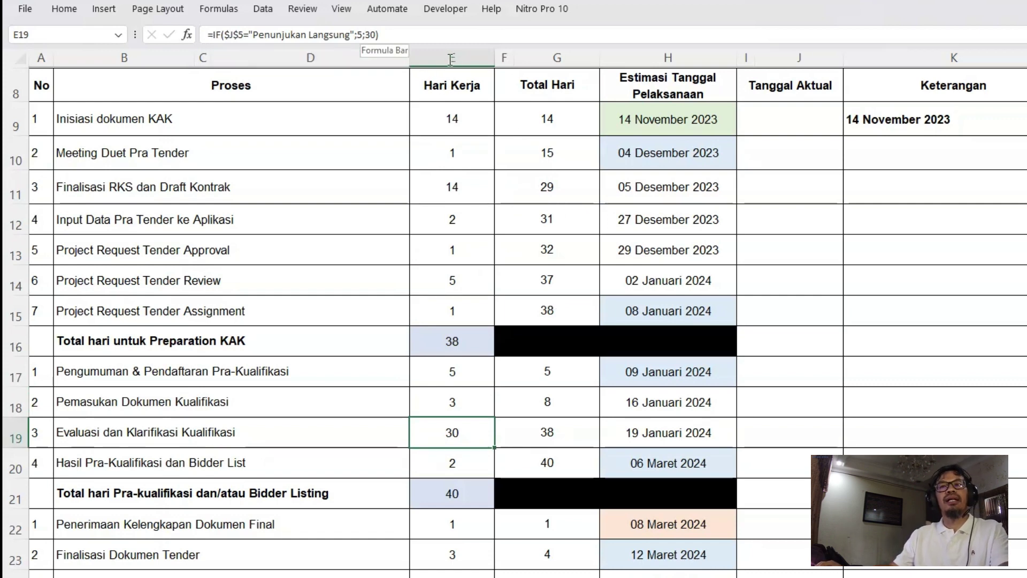
key(F2)
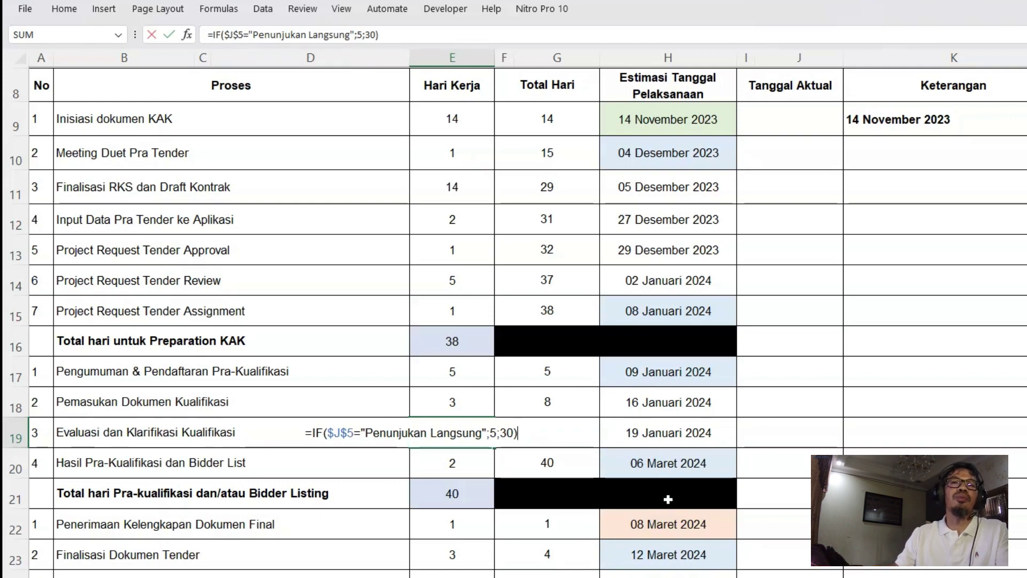
key(ctrl+Return)
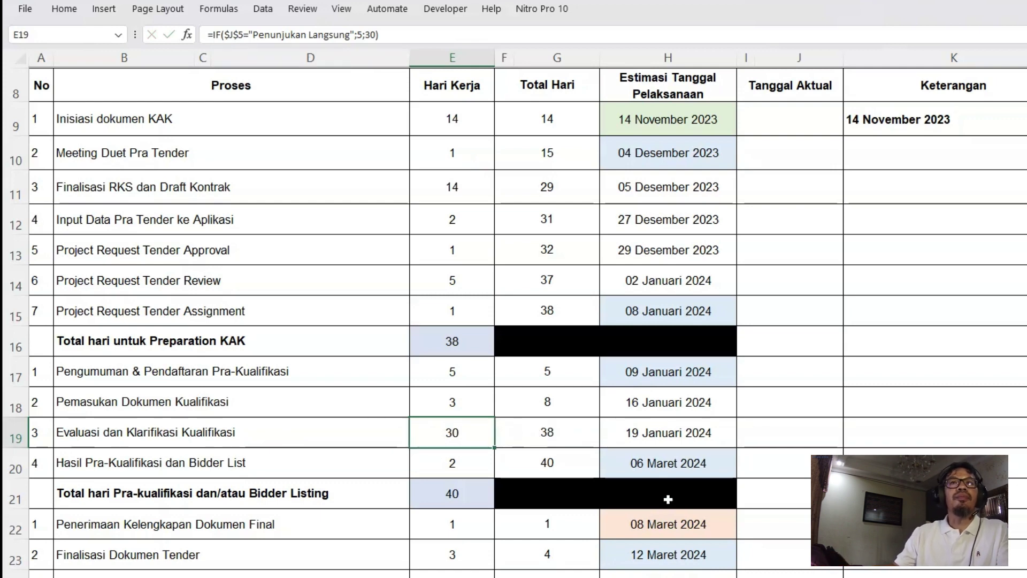
- Inspect the Hari Kerja formula of Pengambilan Dokumen Tender in the tender process stage, cell E28
key(Down)
key(Down)
key(Down)
key(Down)
key(Down)
key(Down)
key(Down)
key(Down)
key(Down)
key(Down)
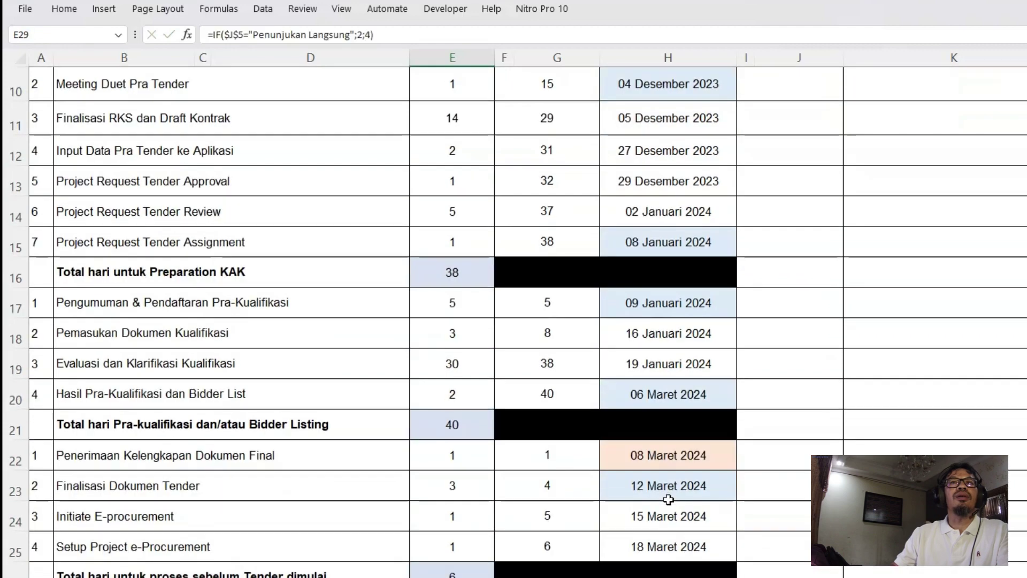
key(Up)
key(F2)
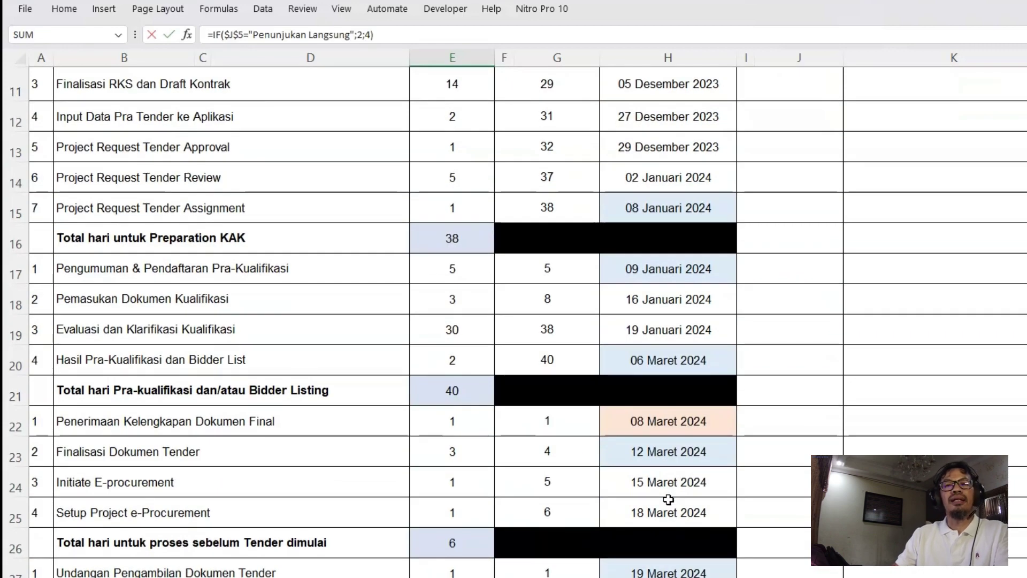
key(Return)
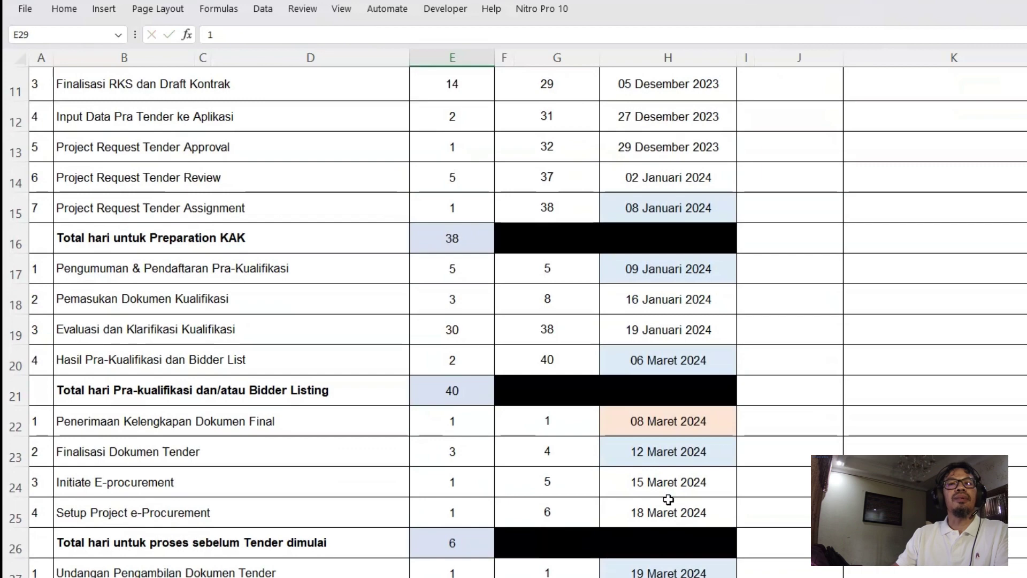
- Inspect the nested Hari Kerja formula of Evaluasi Teknis in the tender process stage
key(Down)
key(Down)
key(Down)
key(Down)
key(F2)
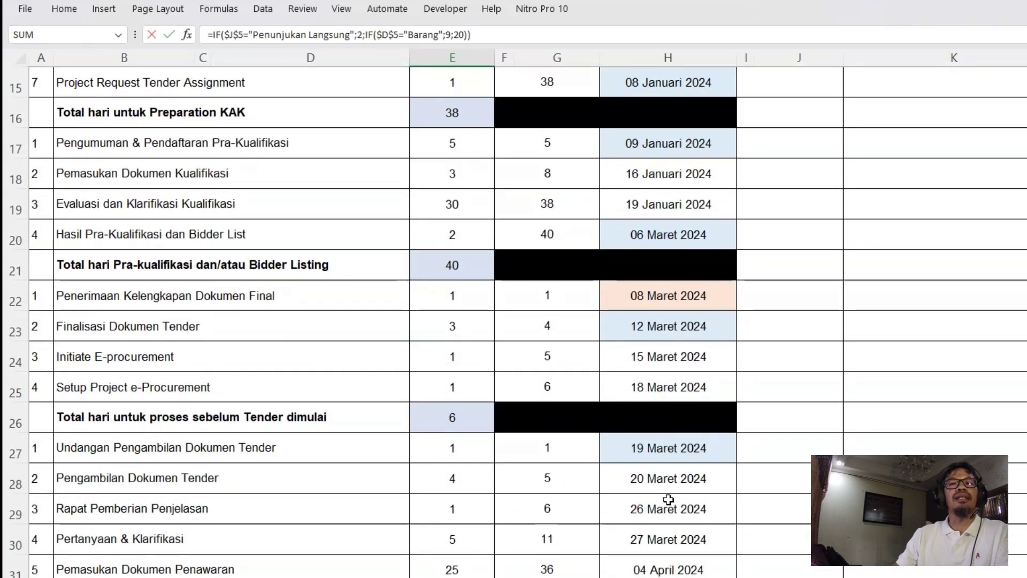
key(Return)
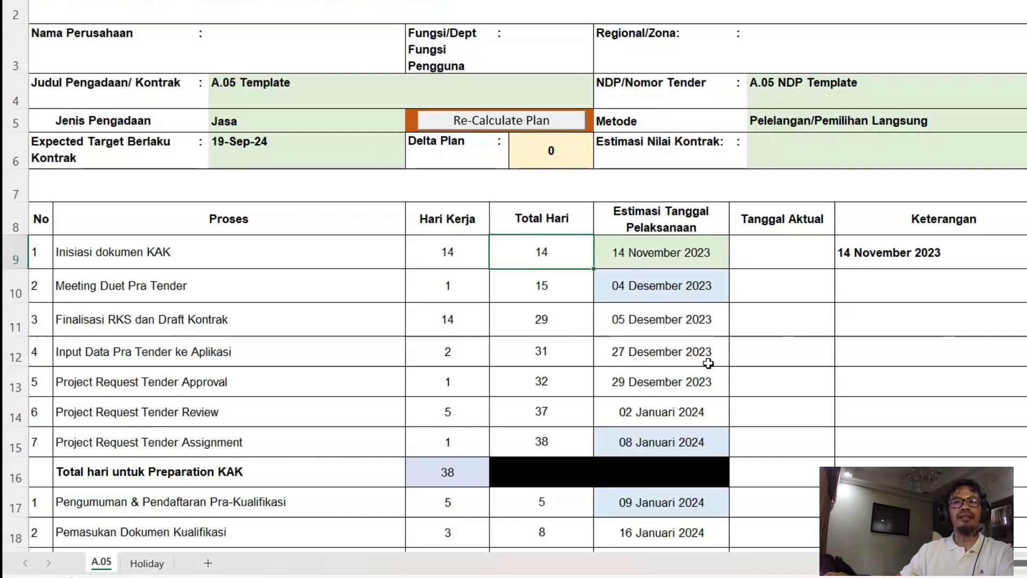
- Inspect how Total Hari is calculated for Inisiasi dokumen KAK and Meeting Duet Pra Tender, rows 9 and 10
key(F2)
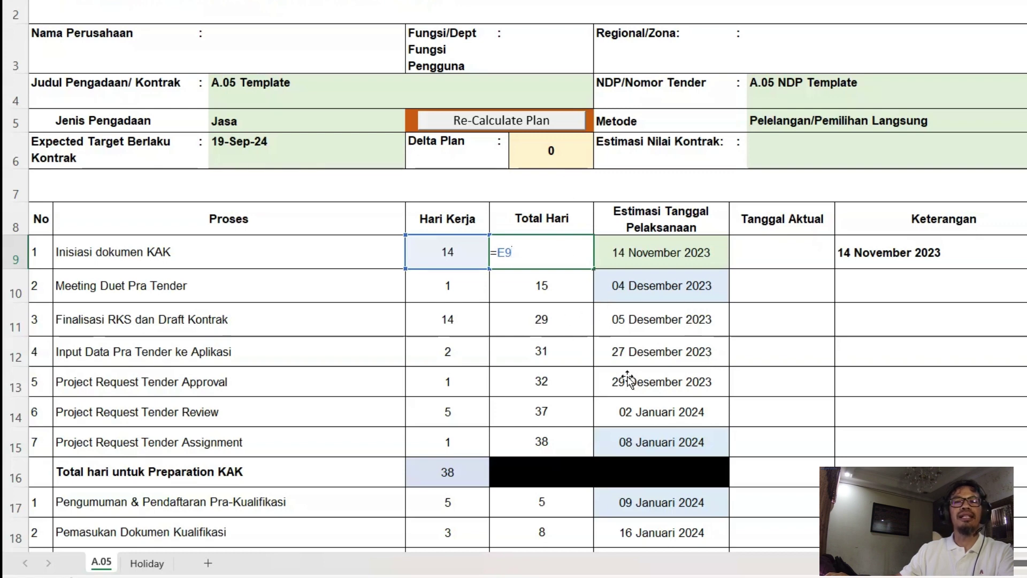
key(Escape)
key(Down)
key(F2)
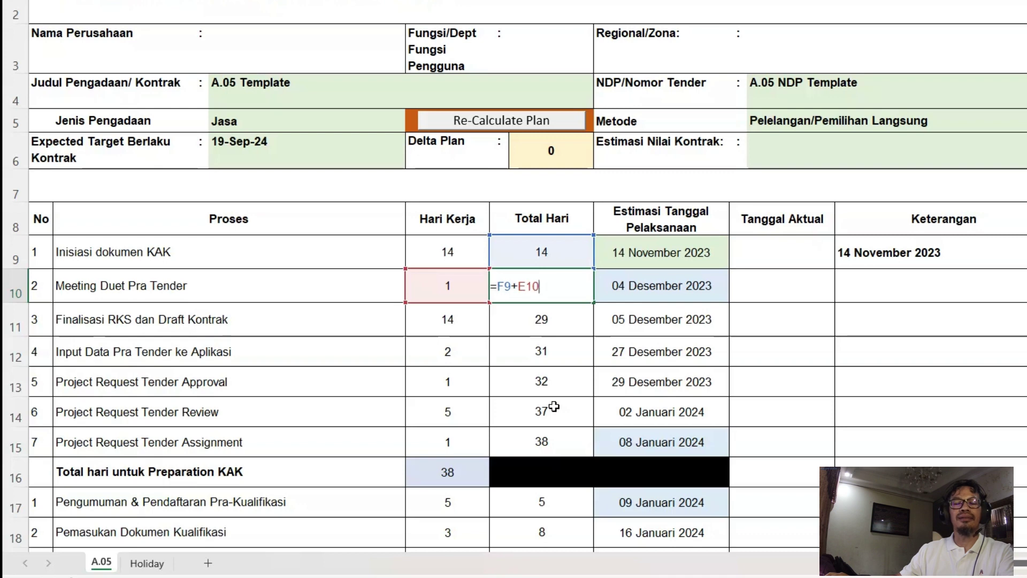
key(ctrl+Return)
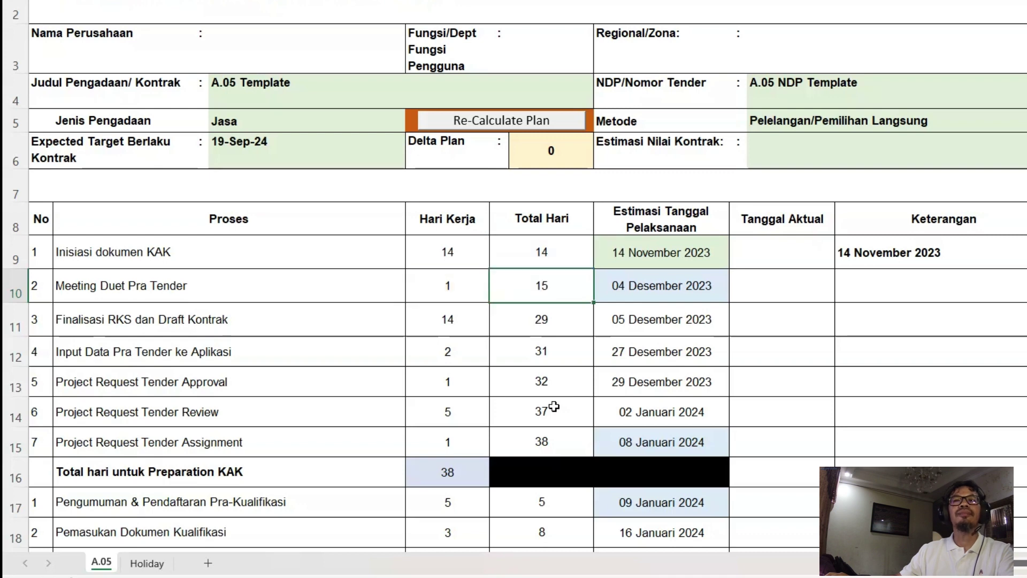
key(F2)
key(ctrl+Return)
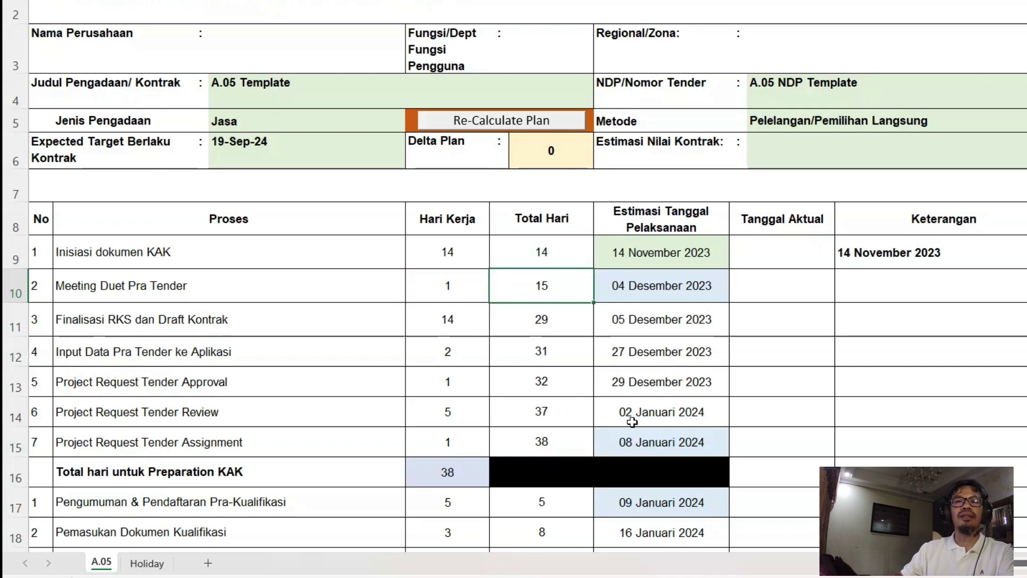
- Check the cumulative Total Hari formulas of the remaining KAK preparation tasks, starting from Finalisasi RKS dan Draft Kontrak
key(Down)
key(F2)
key(Return)
key(F2)
key(Return)
key(F2)
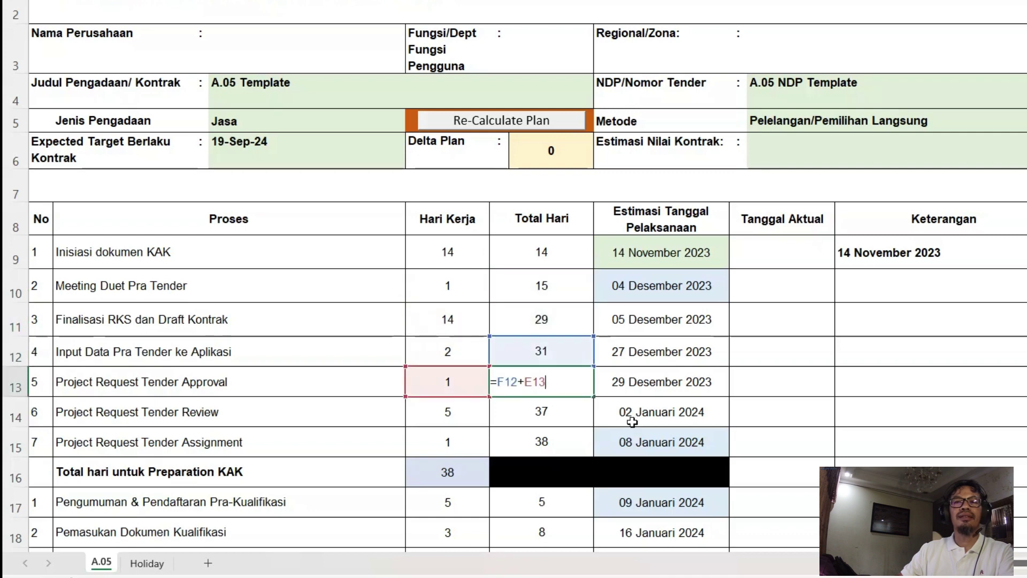
key(Return)
key(F2)
key(Return)
key(F2)
key(Return)
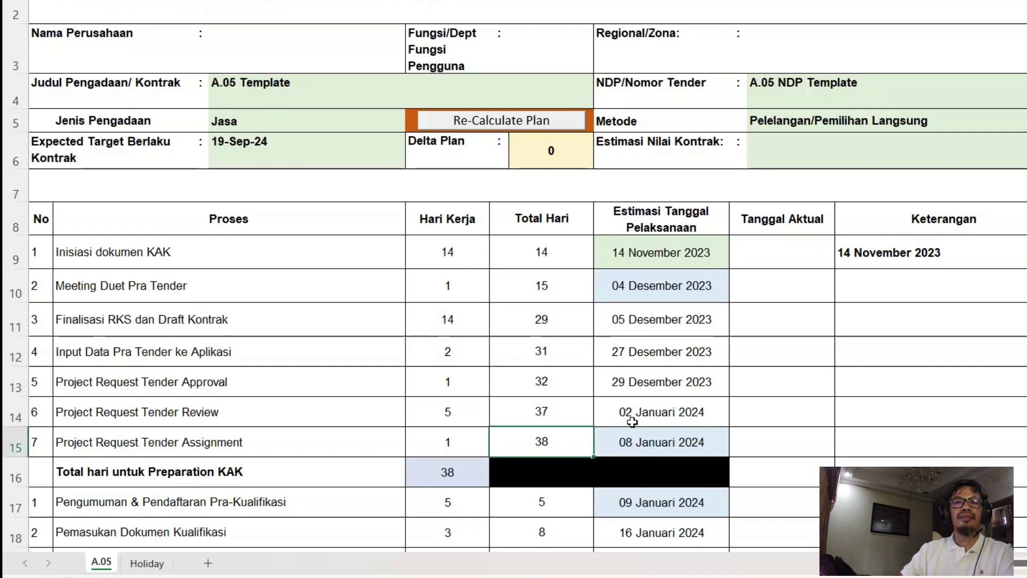
- Inspect the sum formula of Total hari untuk Preparation KAK in E16
key(Left)
key(F2)
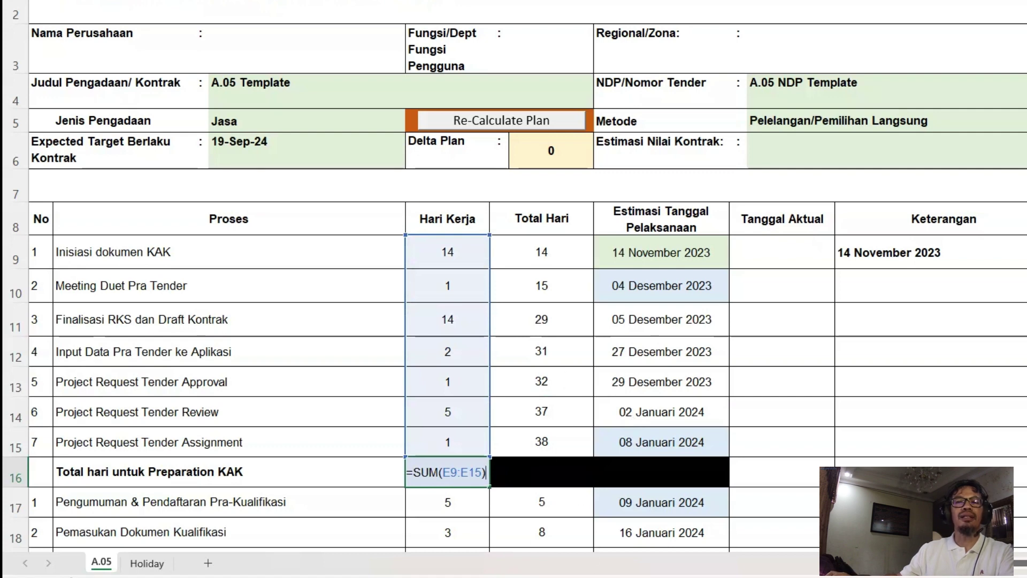
key(Escape)
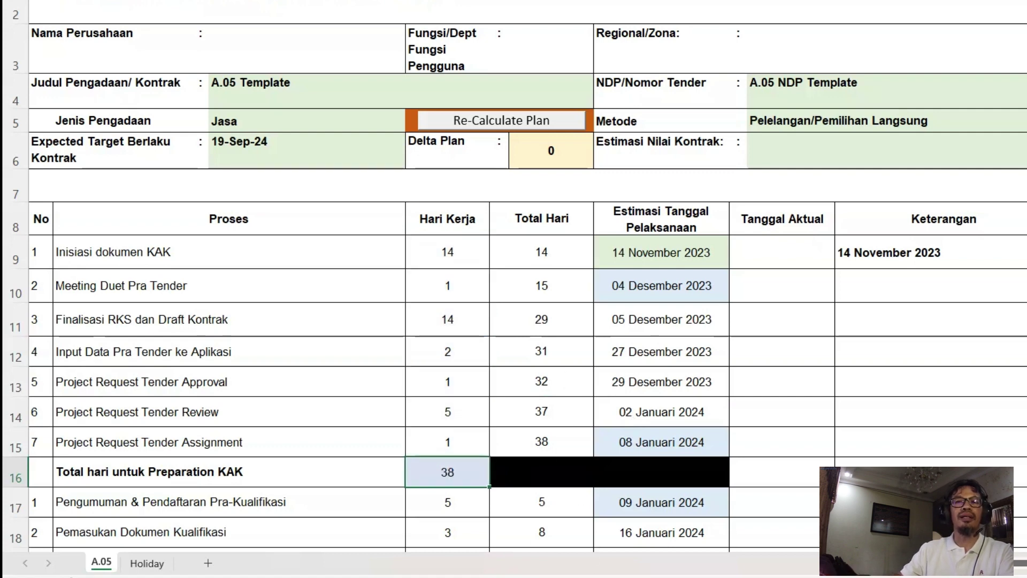
- Inspect the Total Hari formula of Pengumuman & Pendaftaran Pra-Kualifikasi, the first prequalification task in row 17
key(Right)
key(Down)
key(Down)
key(Down)
key(Down)
key(Down)
key(Down)
key(Up)
key(Up)
key(Up)
key(Up)
key(Up)
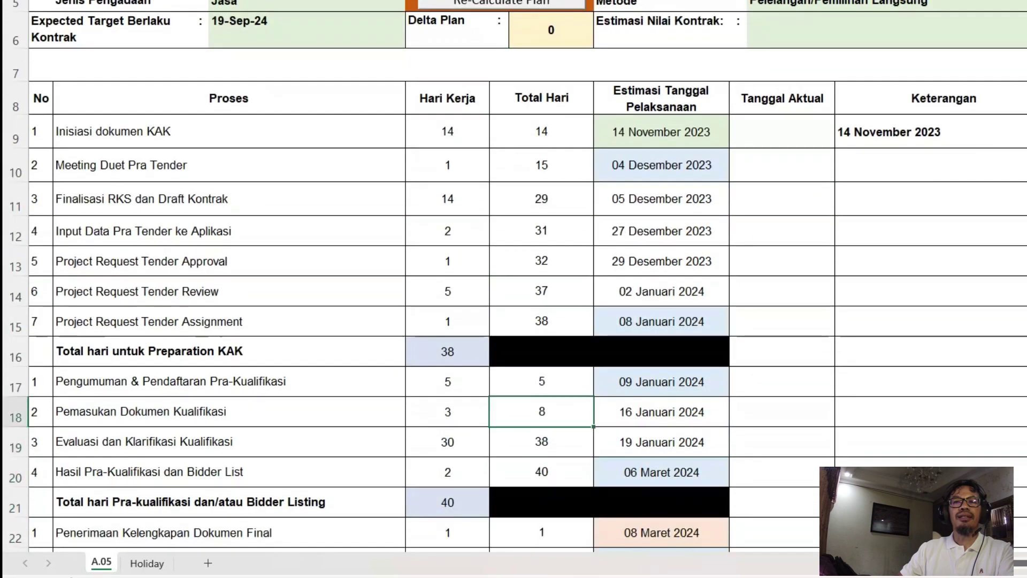
key(F2)
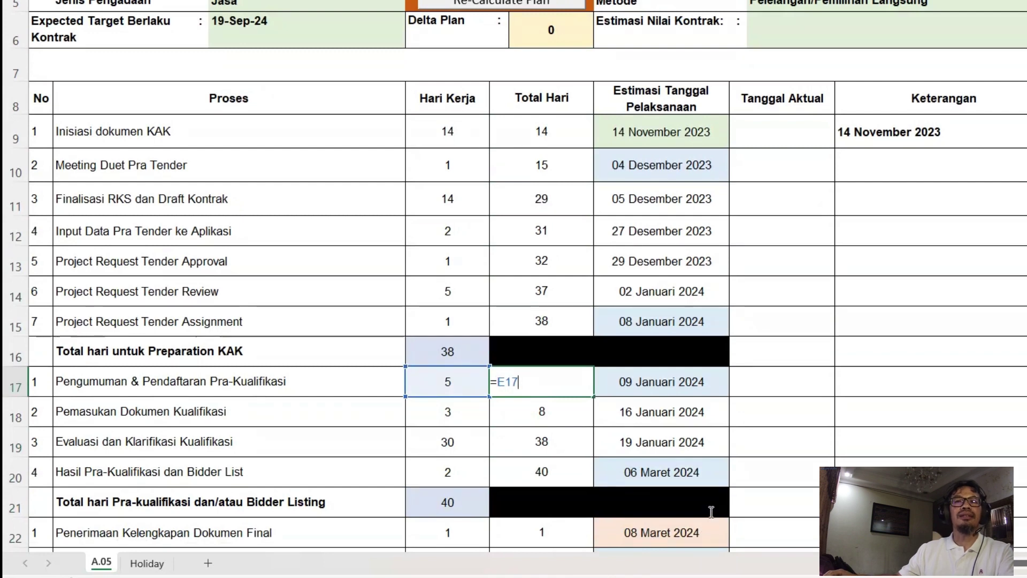
key(Escape)
- Check the cumulative Total Hari formulas of the other prequalification tasks in rows 18 to 20
key(Down)
key(F2)
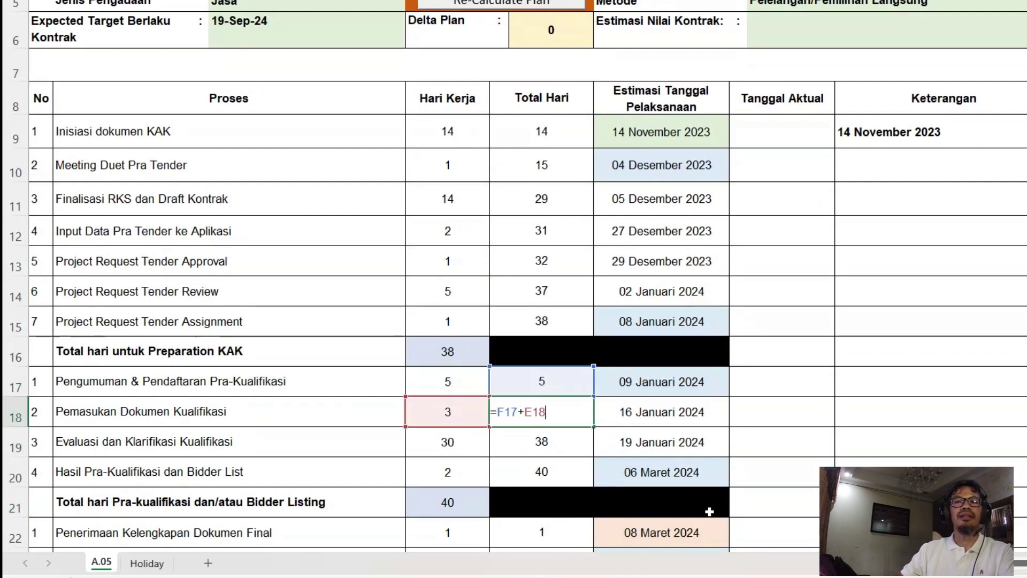
key(Escape)
key(Down)
key(F2)
key(Escape)
key(Down)
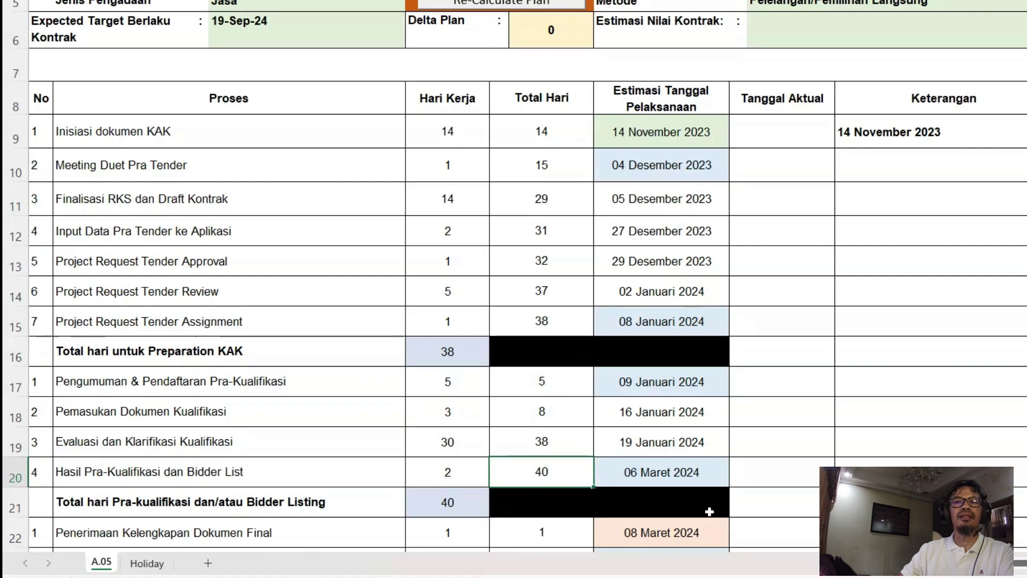
key(F2)
key(Escape)
- Inspect the sum formula of Total hari Pra-kualifikasi dan/atau Bidder Listing in E21
key(Down)
key(Left)
key(F2)
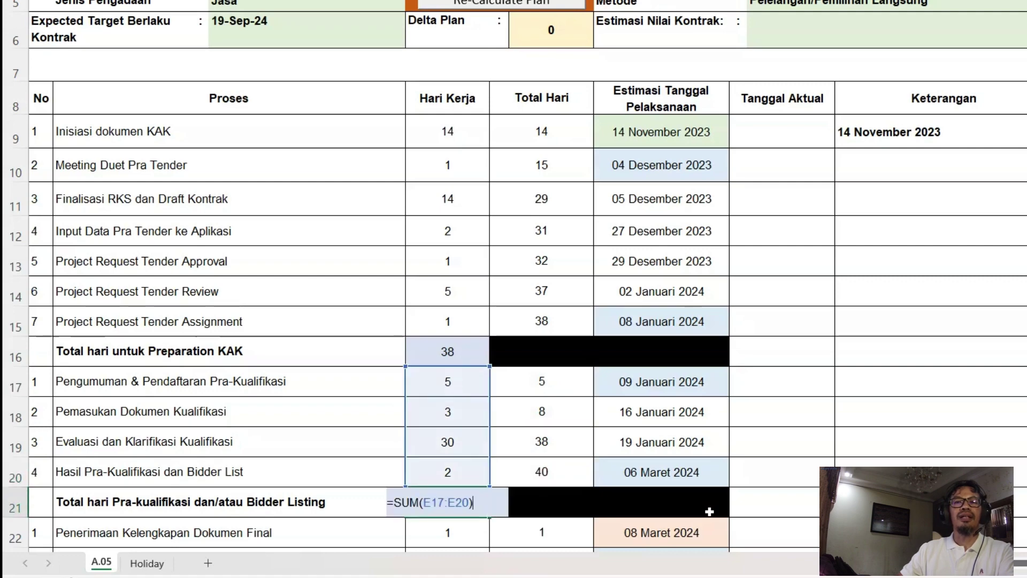
key(Escape)
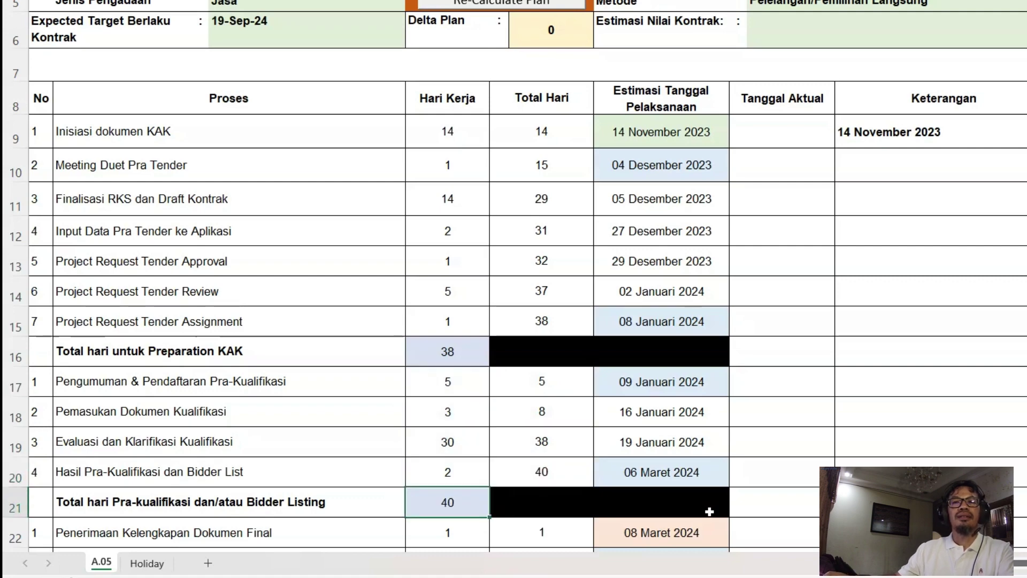
- Go through Total Hari for the tasks before the tender starts and inspect that stage's total in row 26
scroll(709, 512, down, 3)
key(Down)
key(Right)
key(Down)
key(Down)
key(Down)
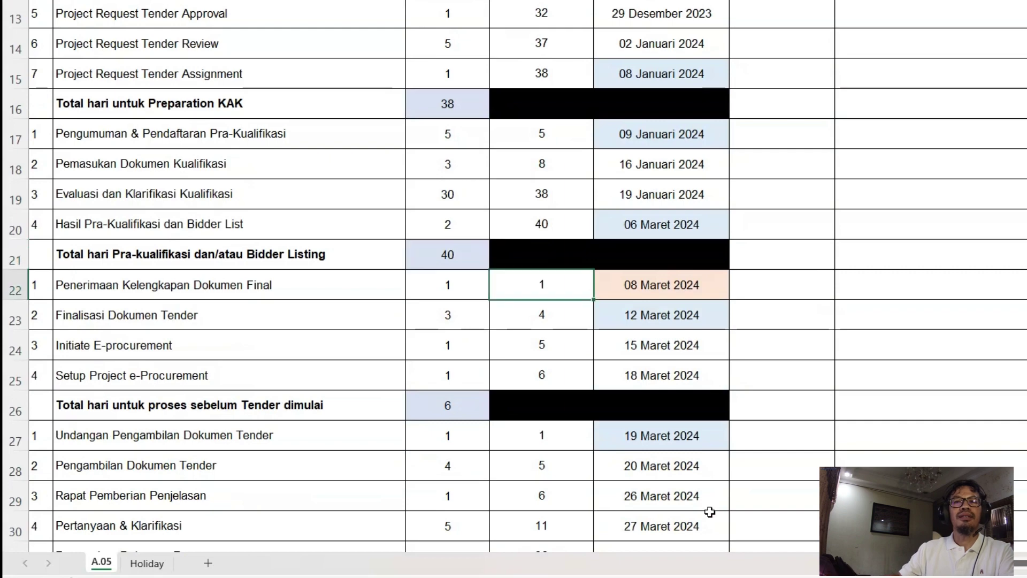
key(Down)
key(Left)
key(F2)
key(Escape)
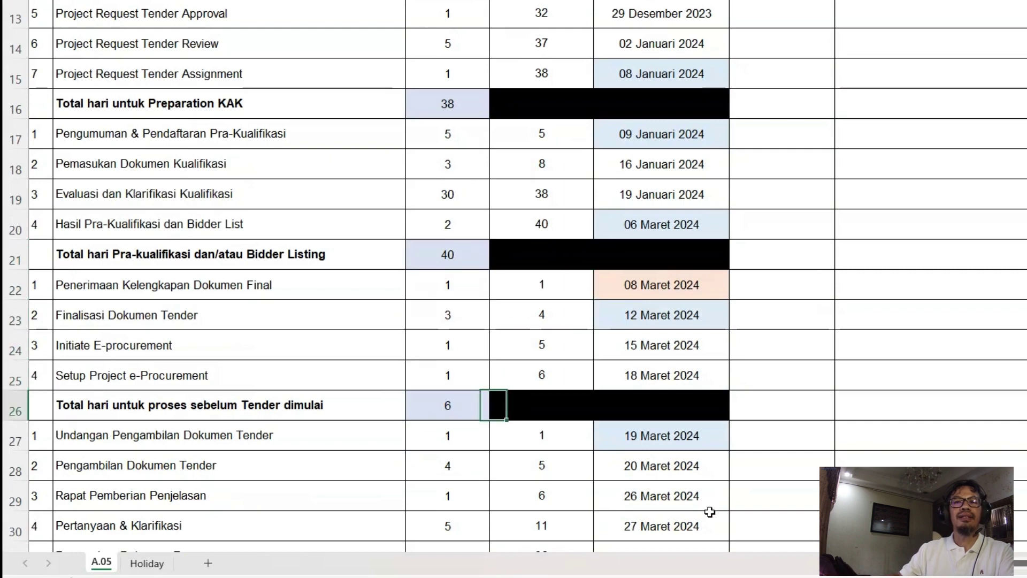
- Go through the Total Hari values of the tender process tasks, from Undangan Pengambilan Dokumen Tender to Penunjukkan Pemenang
key(Right)
key(Down)
key(Down)
key(Down)
key(Down)
key(Down)
key(Down)
key(Down)
key(Down)
key(Down)
key(Down)
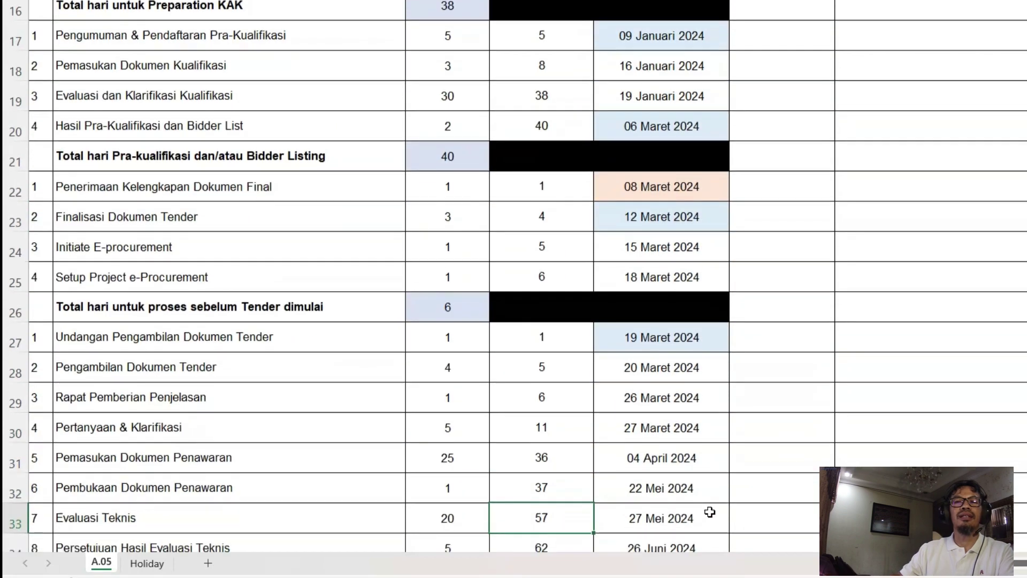
key(Down)
key(Down)
key(Down)
key(Down)
key(Down)
key(Down)
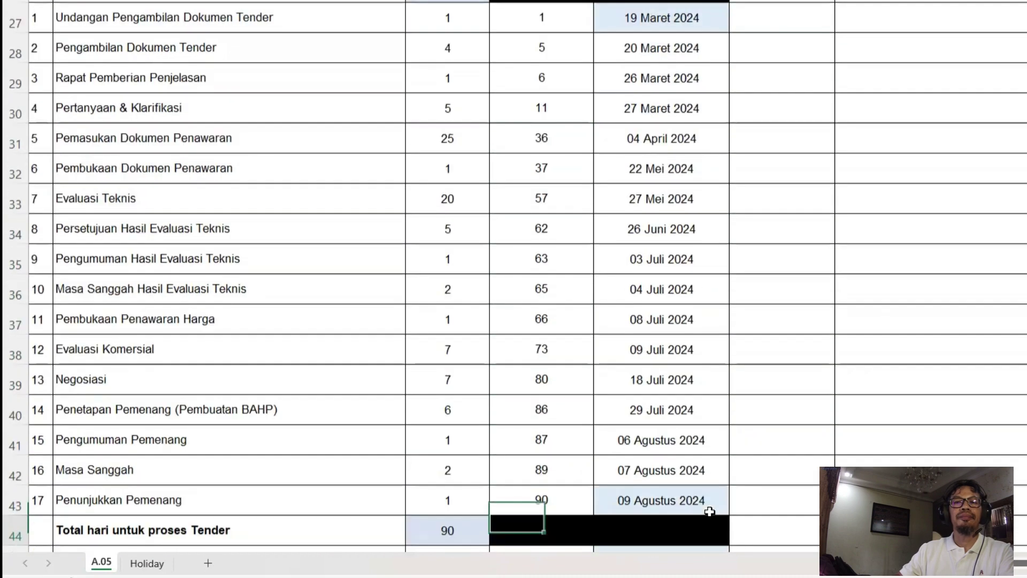
- Inspect the formula behind Total hari untuk proses Tender in row 44
key(Down)
key(F2)
key(Return)
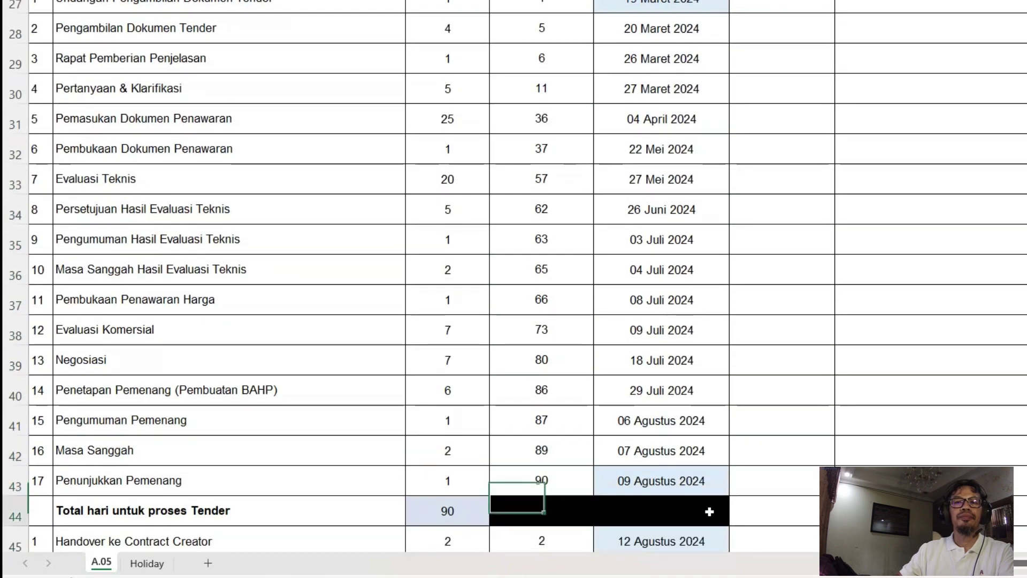
key(Left)
key(F2)
key(Escape)
key(Up)
key(Up)
key(Up)
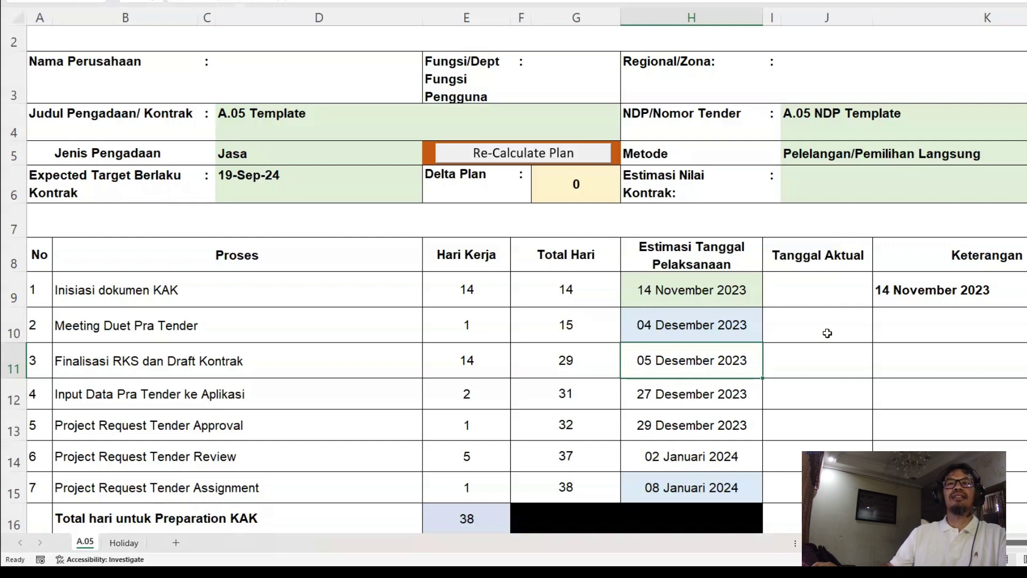
- Examine Estimasi Tanggal Pelaksanaan from the start date in H9 and inspect the WORKDAY formula of Meeting Duet Pra Tender in H10
click(467, 255)
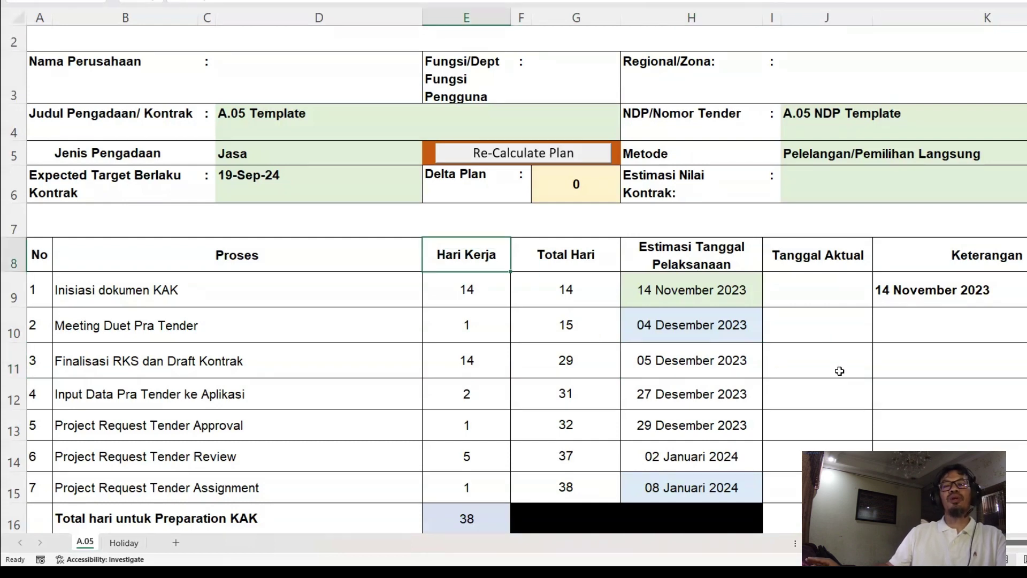
key(Down)
key(Right)
key(Right)
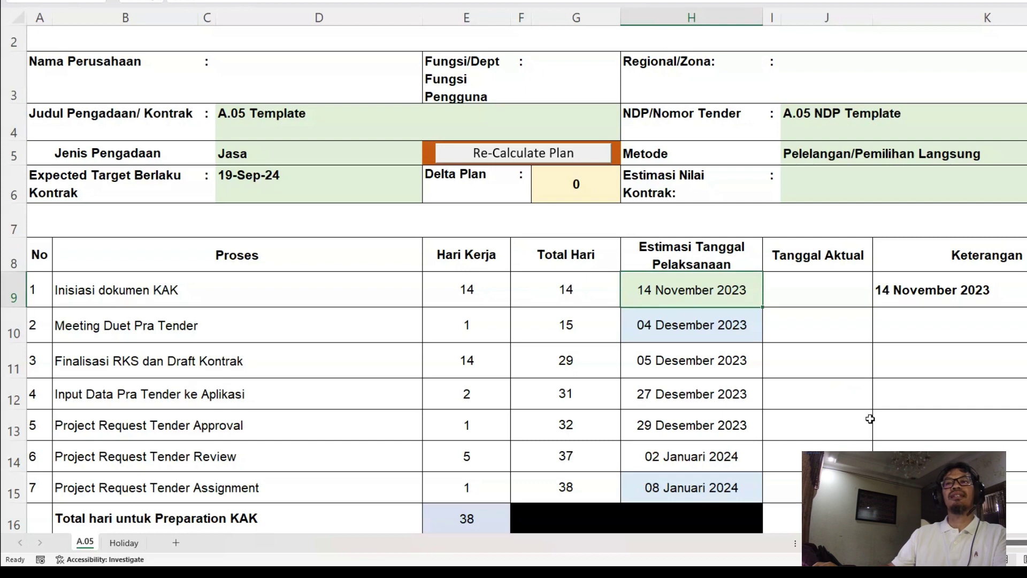
key(Down)
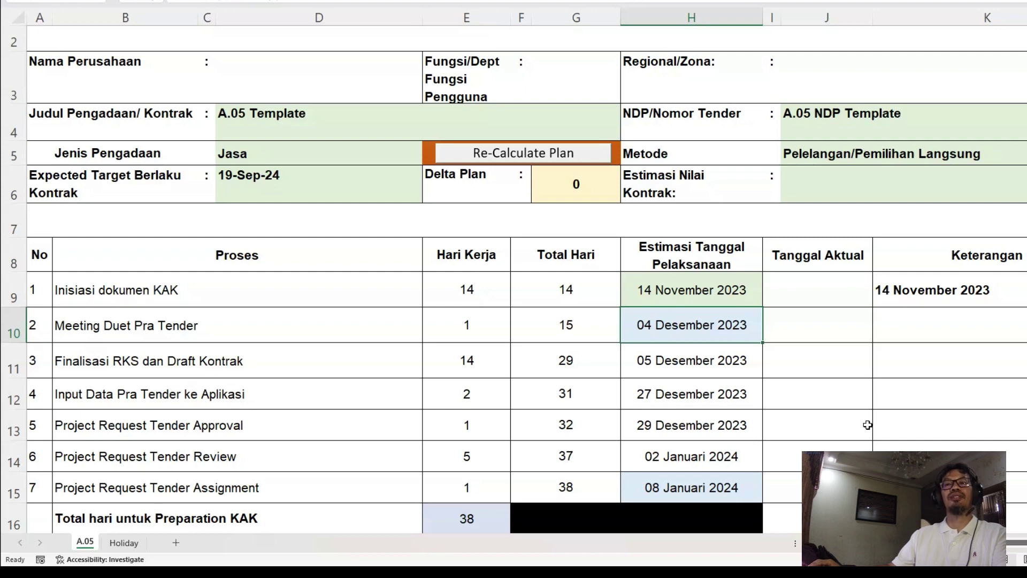
key(F2)
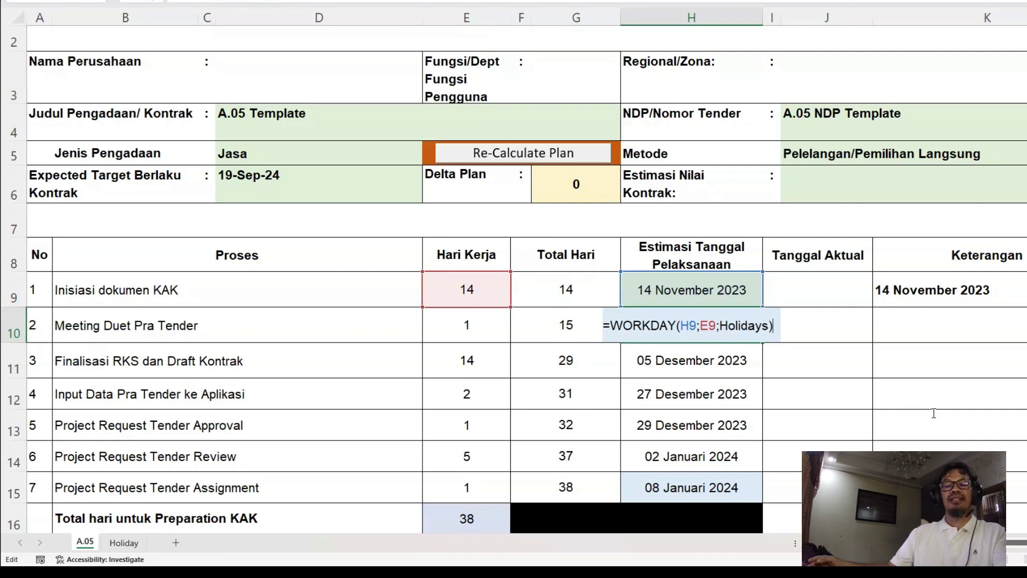
key(ctrl+Return)
- Inspect the WORKDAY formulas in H11 and H12, and continue through the estimated dates to Project Request Tender Assignment
key(Down)
key(F2)
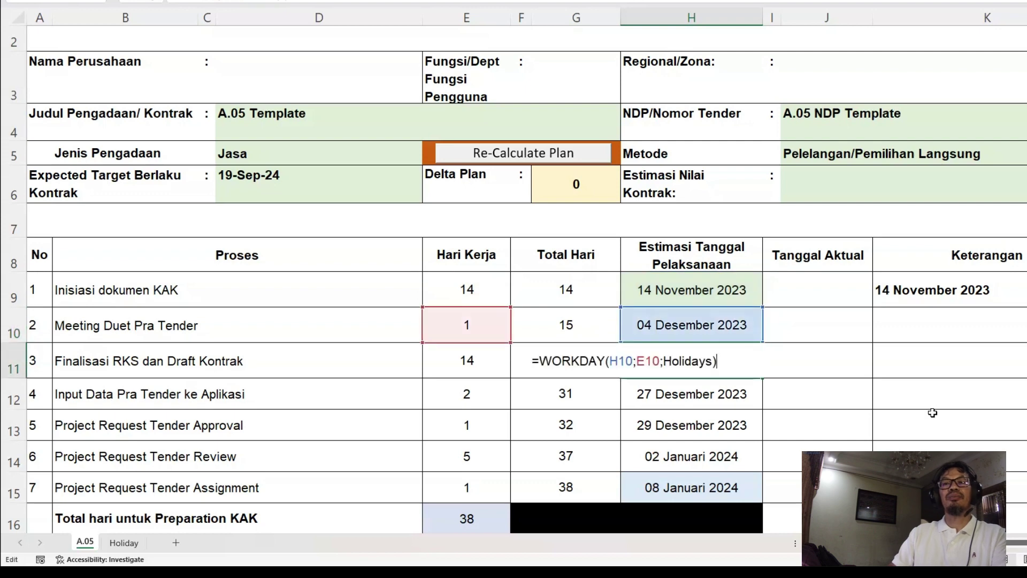
key(ctrl+Return)
key(Down)
key(F2)
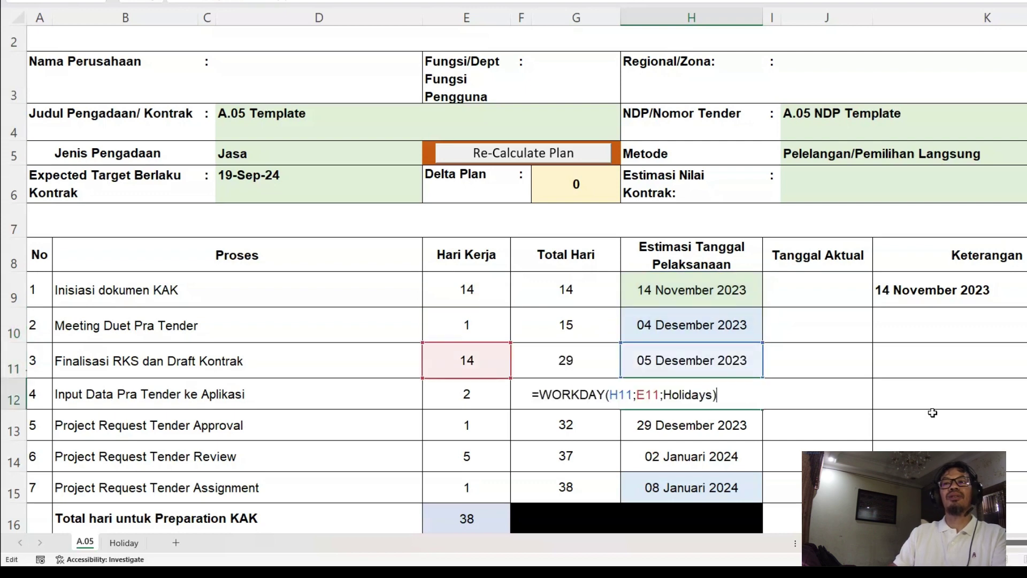
key(ctrl+Return)
key(Down)
key(Down)
key(Down)
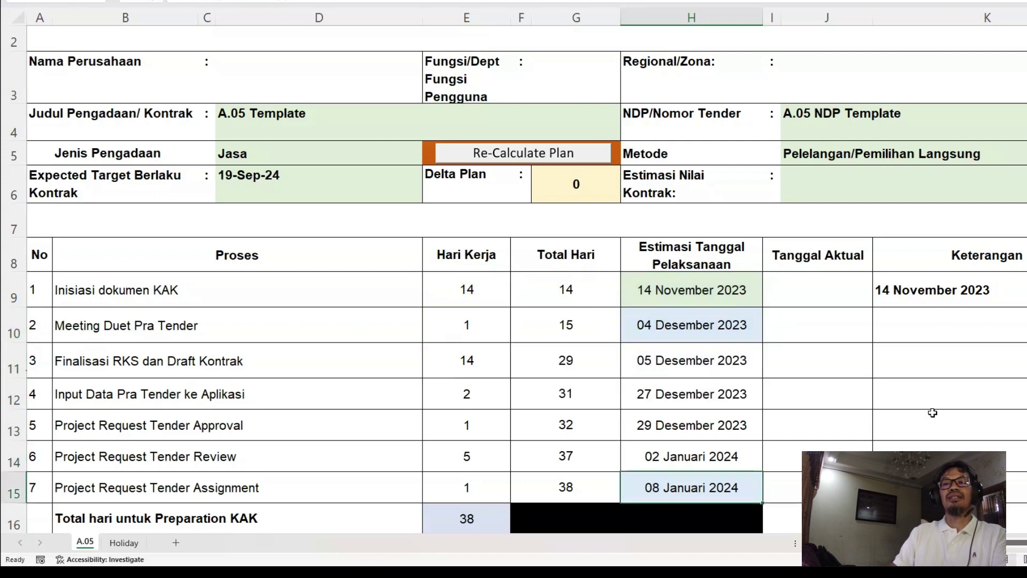
- Inspect the WORKDAY formula behind the estimated date of Project Request Tender Assignment in H15
scroll(932, 412, down, 1)
key(F2)
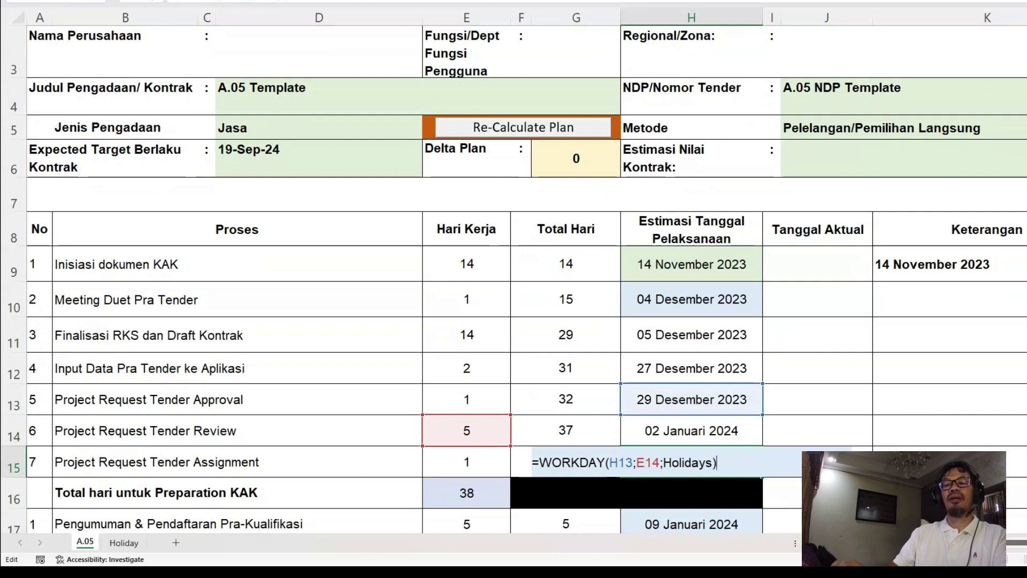
key(ctrl+Return)
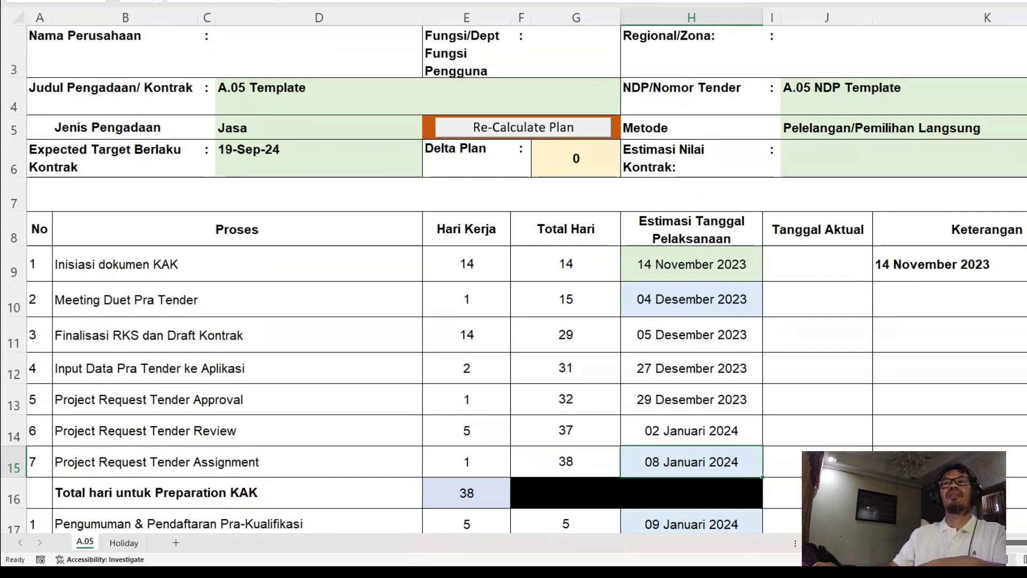
- Go back up to Meeting Duet Pra Tender and inspect the WORKDAY formula in H10
key(Up)
key(Up)
key(Up)
key(Up)
key(Up)
key(Up)
key(Down)
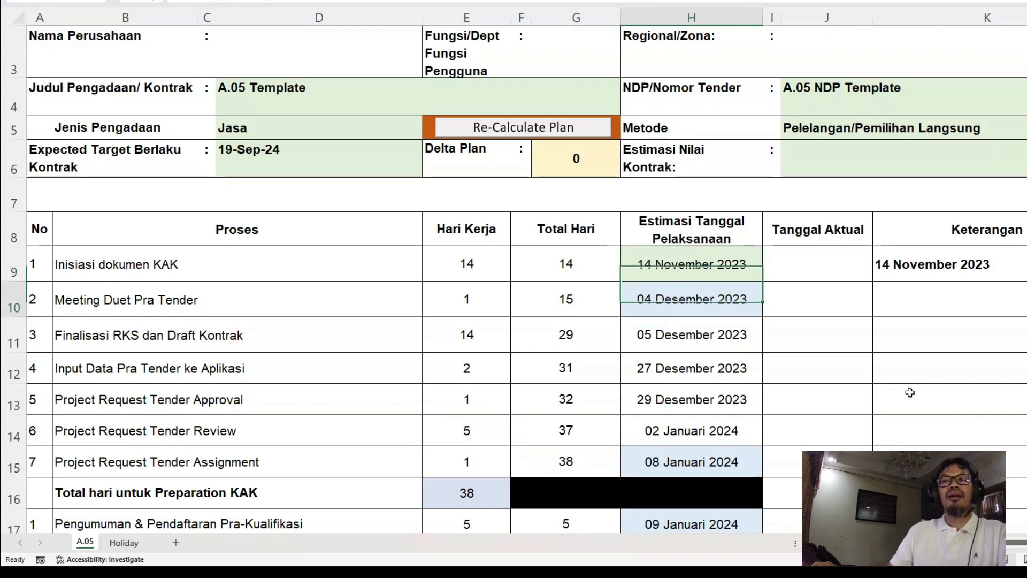
key(F2)
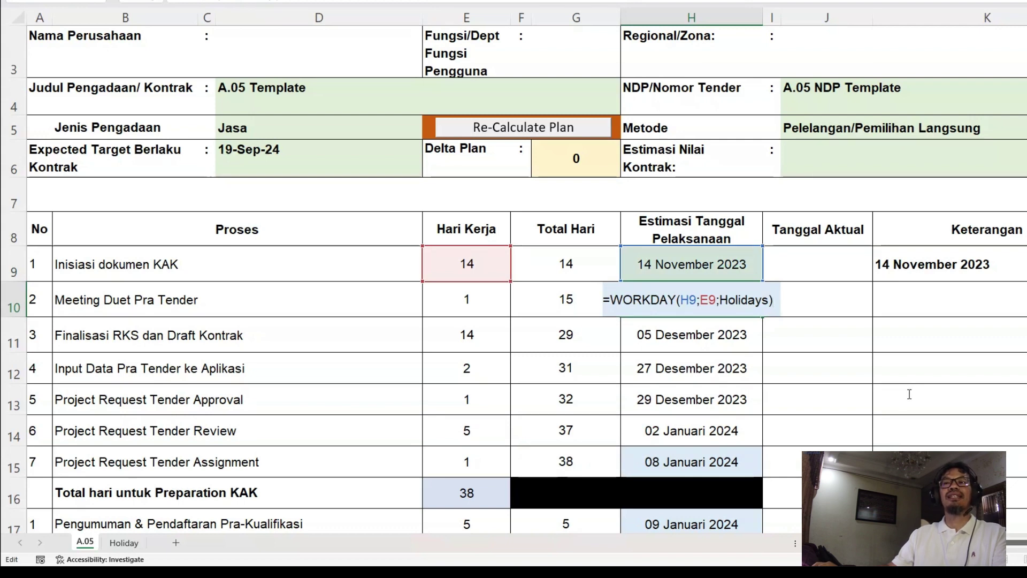
key(Escape)
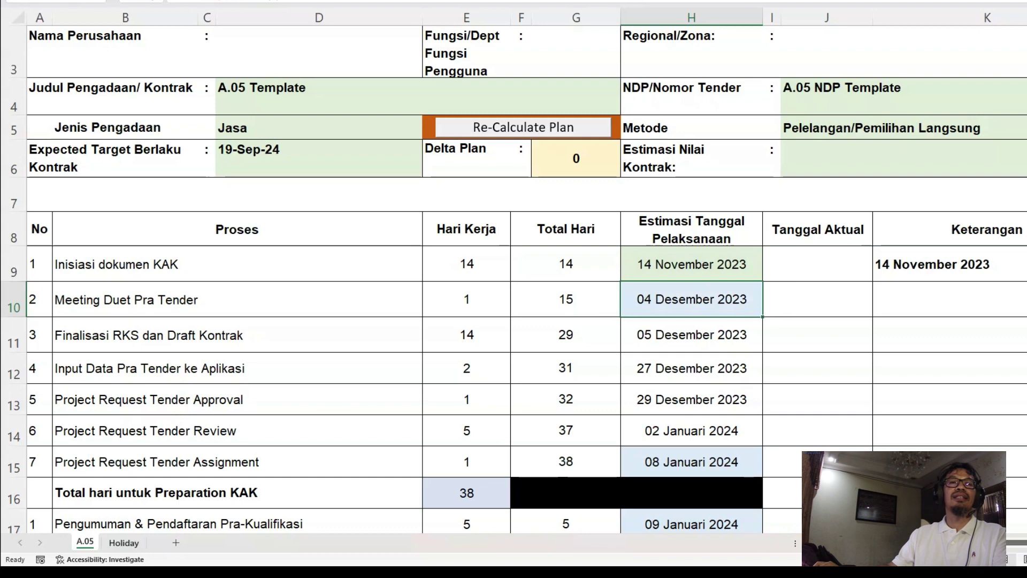
- Look through the complete list of 2023 and 2024 holiday dates on the Holiday sheet
click(123, 543)
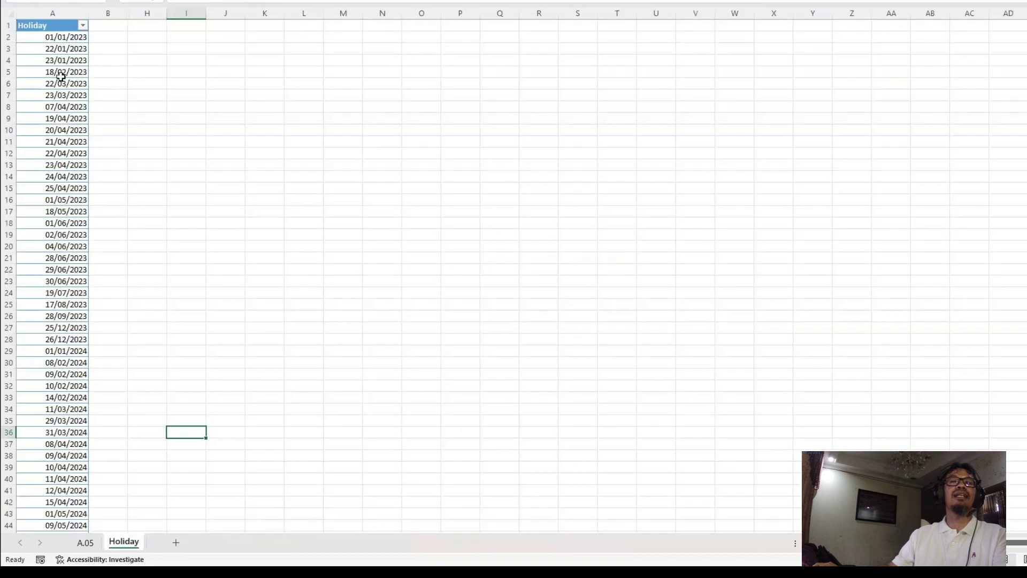
key(ctrl+Home)
scroll(50, 396, down, 6)
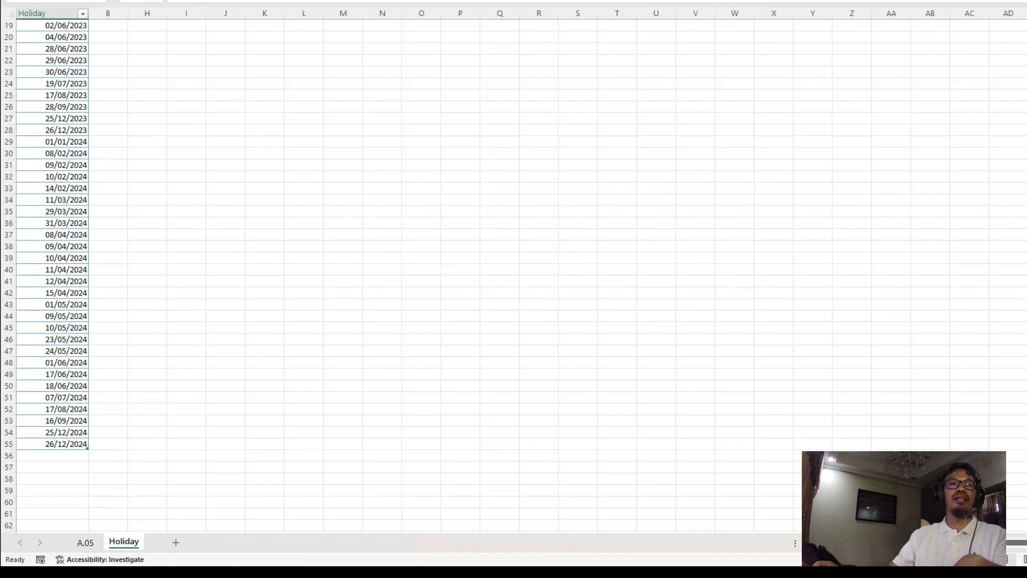
scroll(53, 268, up, 6)
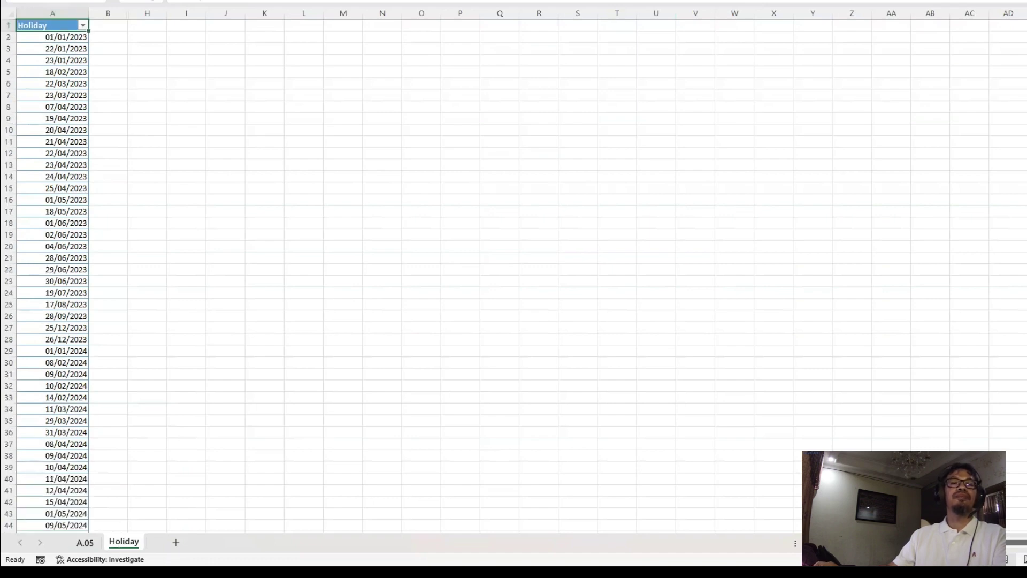
- Return to sheet A.05 and review the estimated dates of all process stages down to Sirkulasi Kontrak
key(ctrl+Page_Up)
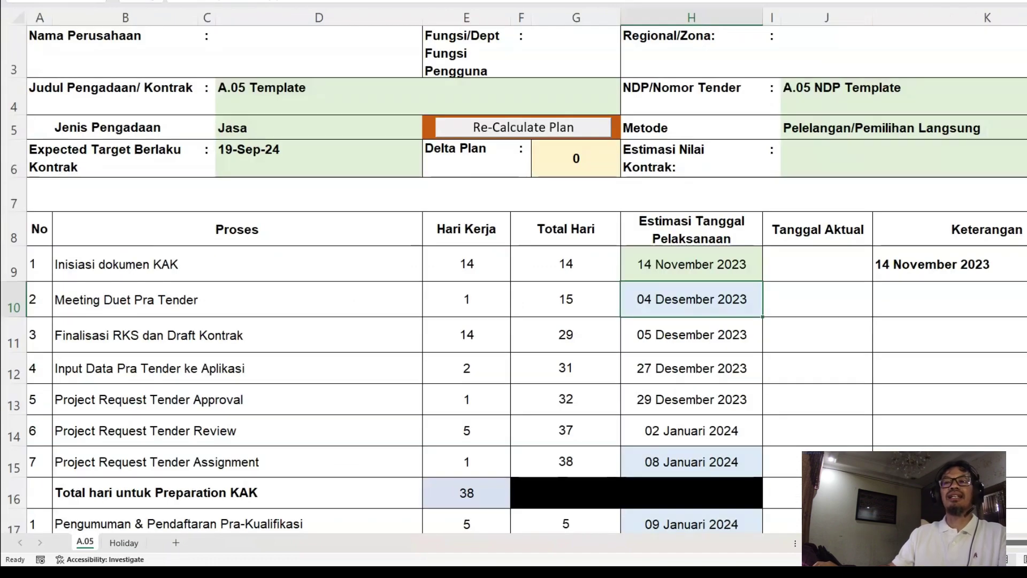
scroll(513, 278, down, 3)
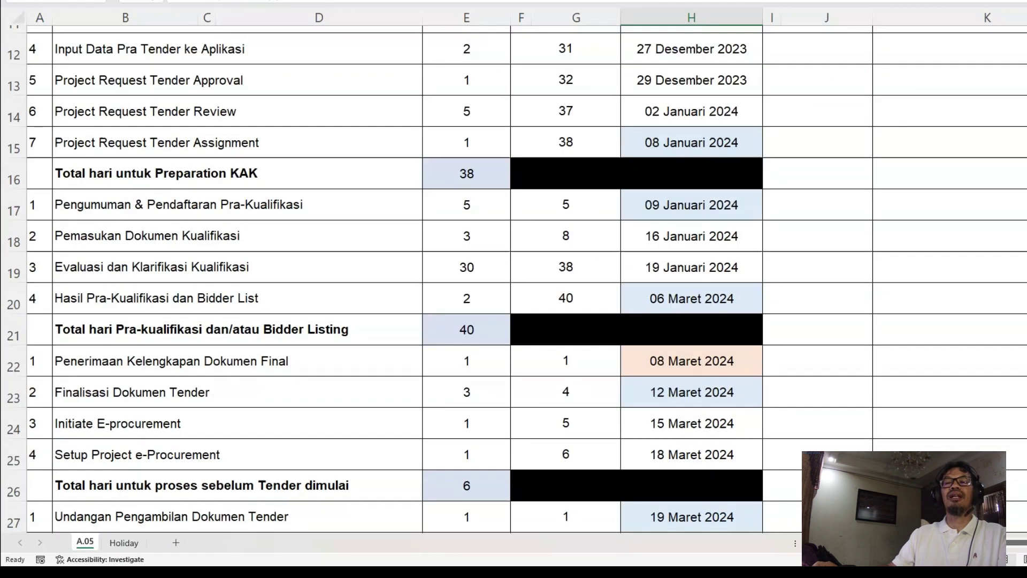
scroll(514, 278, down, 3)
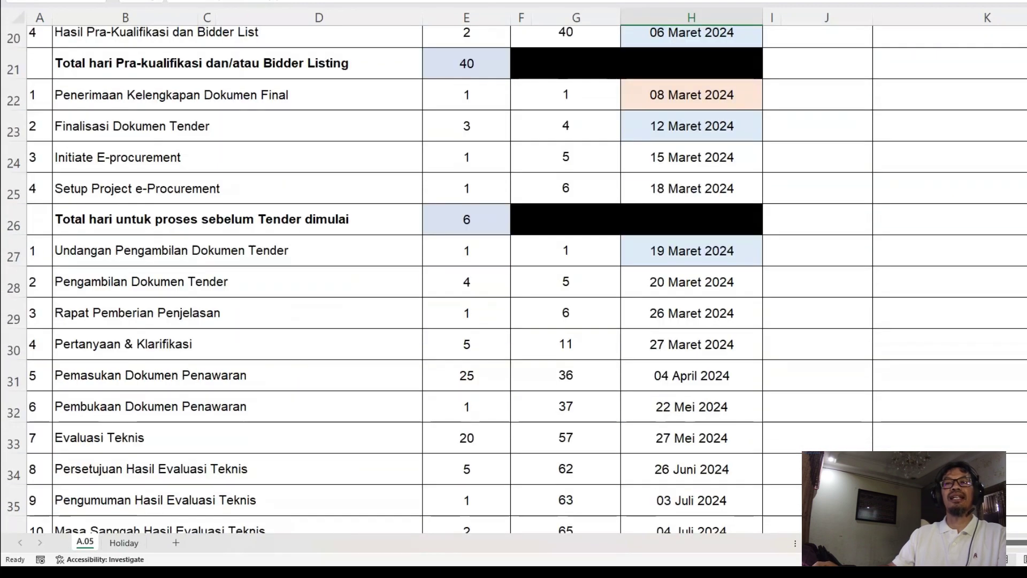
scroll(906, 433, down, 1)
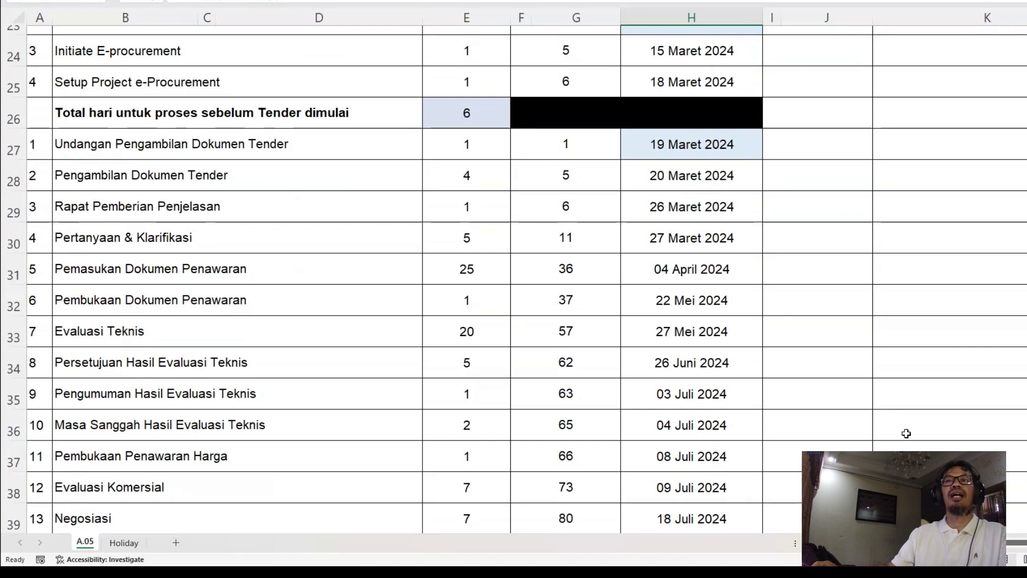
scroll(906, 433, down, 3)
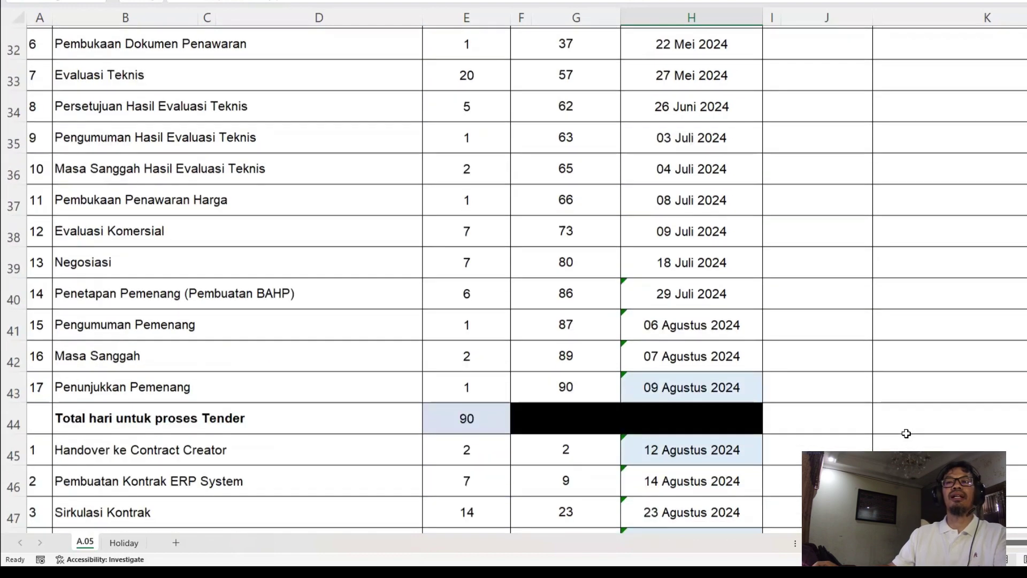
- Examine the Holidays argument of the WORKDAY formula in H10
key(Up)
key(Up)
key(Up)
key(Up)
key(F2)
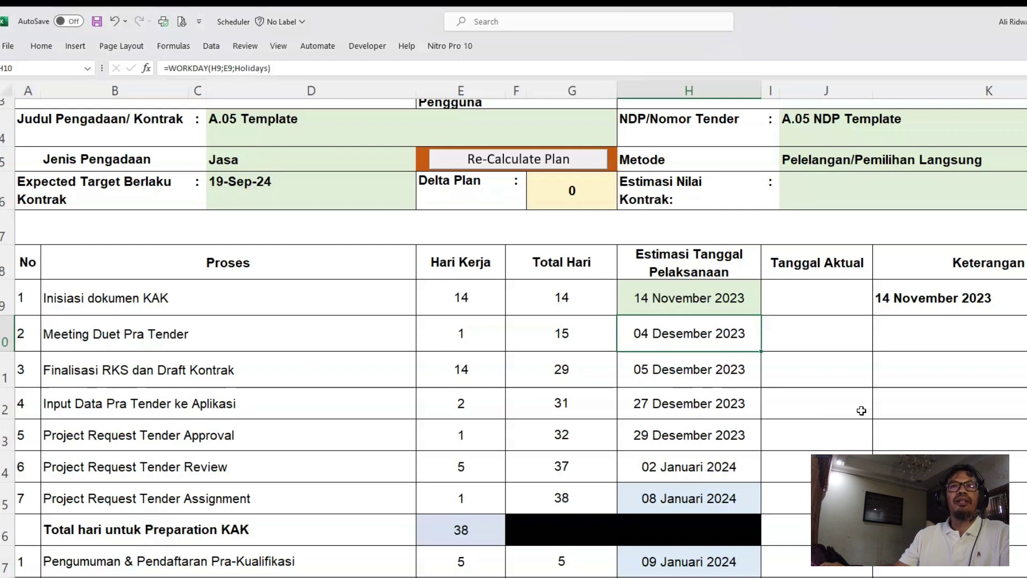
key(F2)
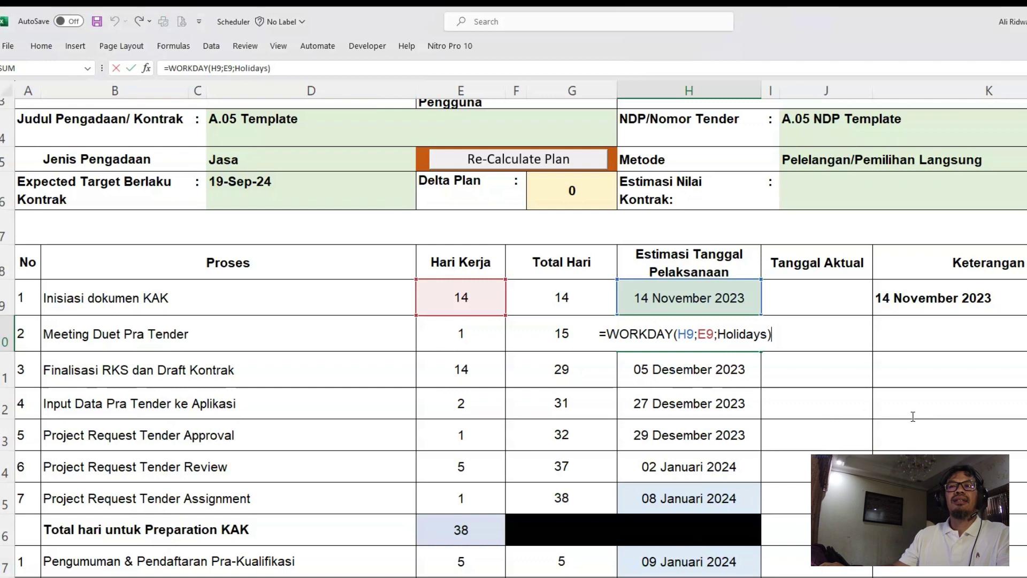
key(Escape)
- On the Holiday sheet, enter the header Liburan in cell I1
click(182, 577)
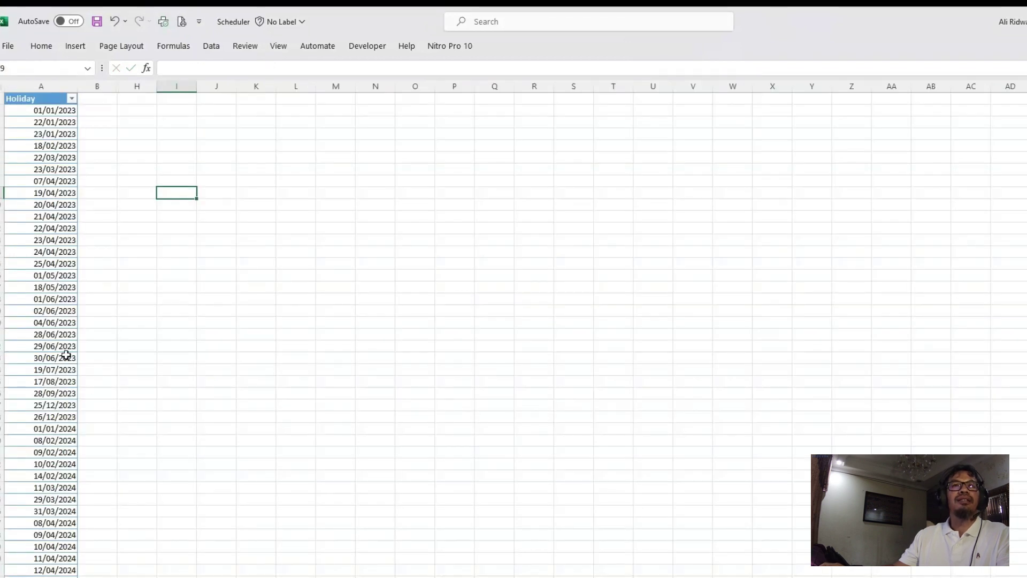
key(ctrl+Up)
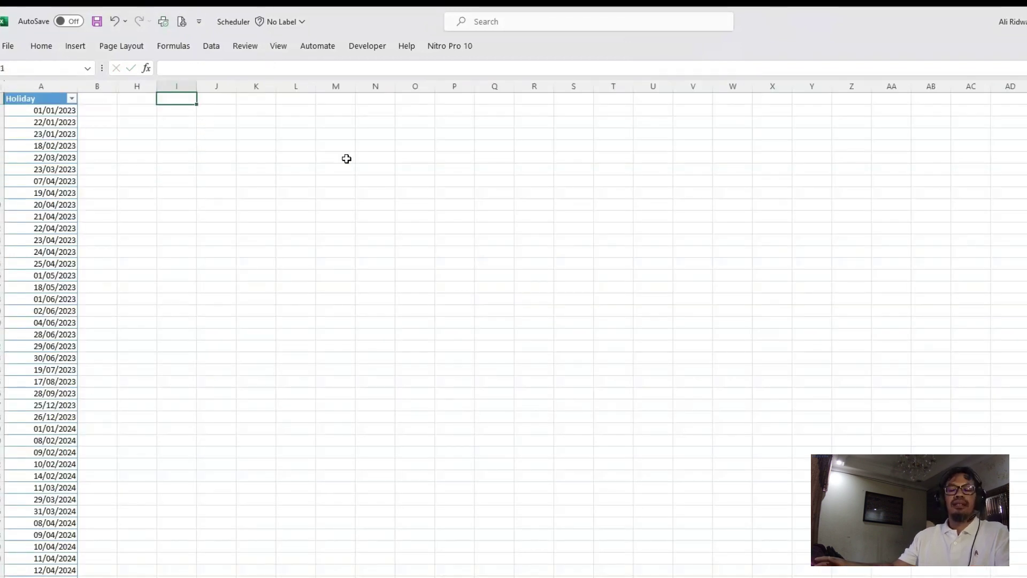
text(Liburan)
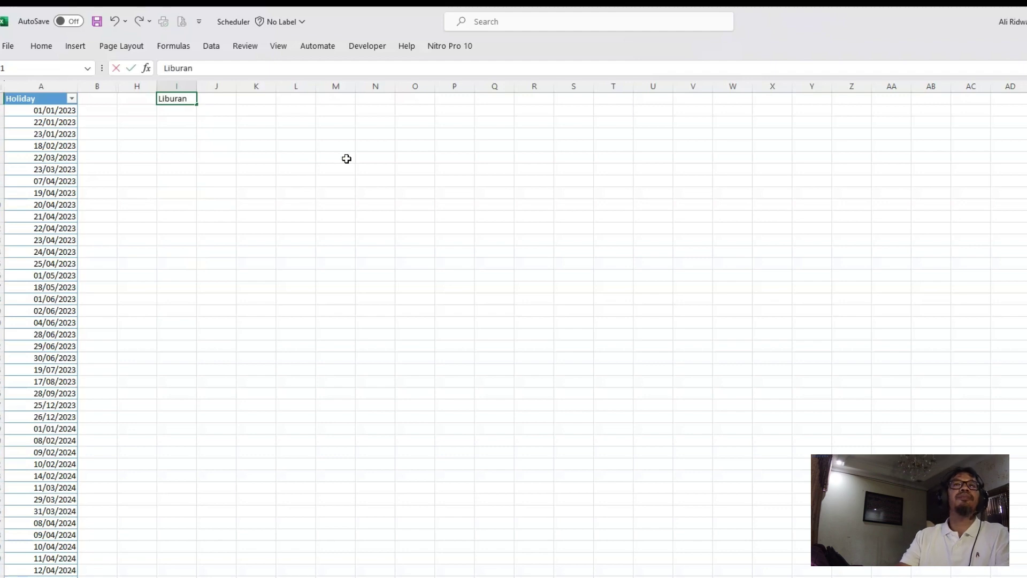
key(Return)
- Copy all the holiday dates from A2 down and paste them as values only below the Liburan header, starting at I2
key(Up)
key(Left)
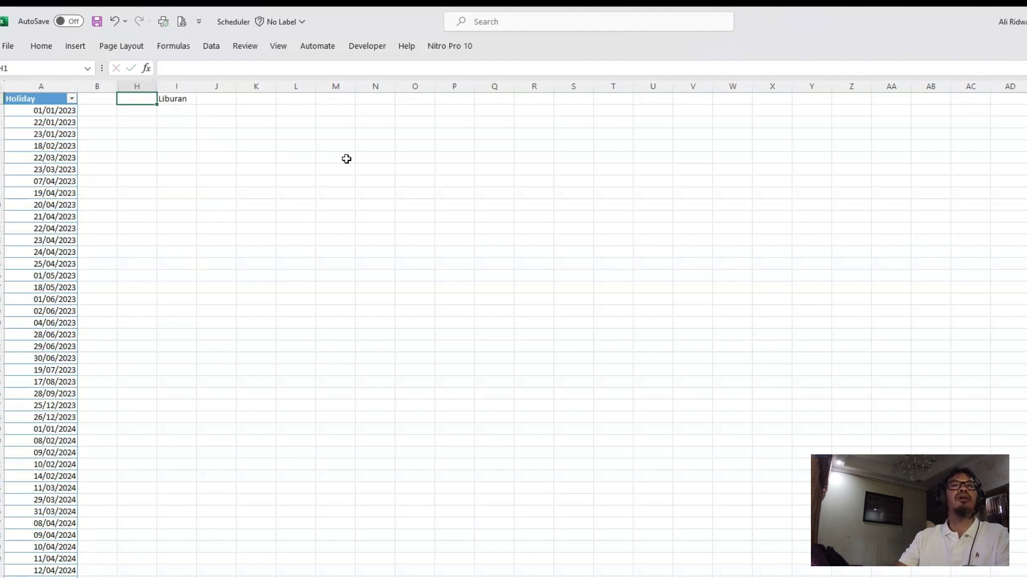
key(Down)
key(Left)
key(Left)
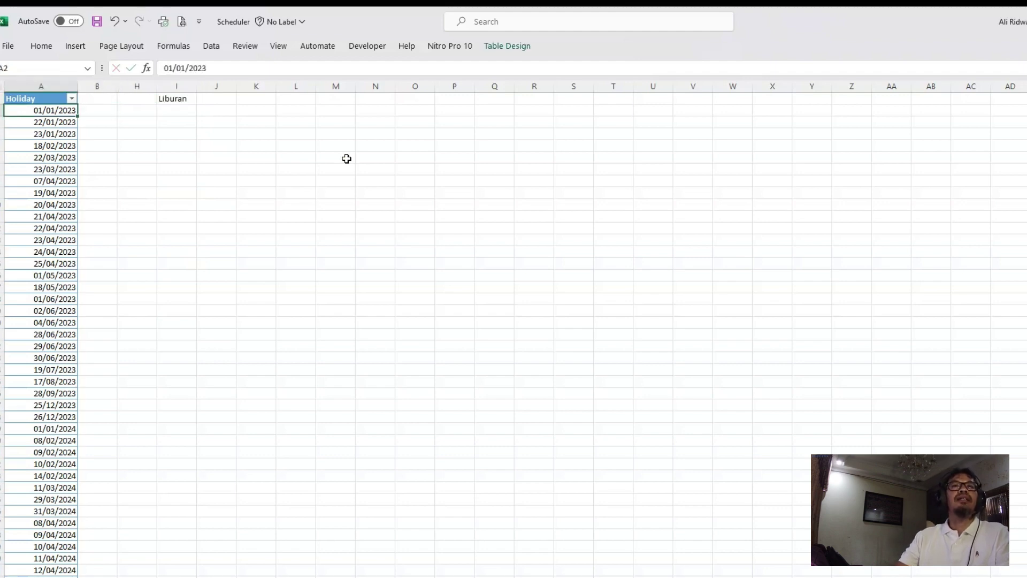
key(ctrl+shift+Down)
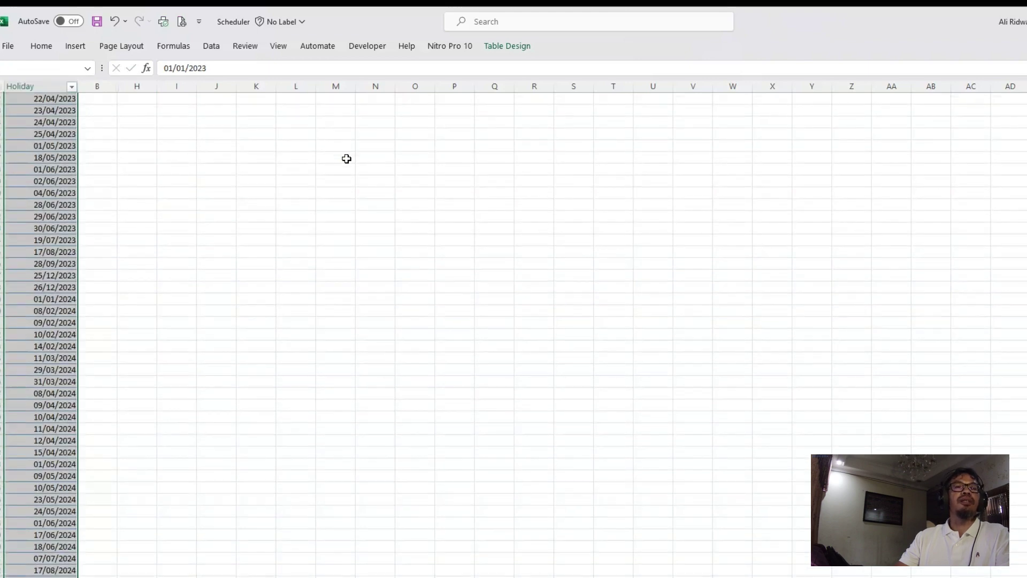
key(ctrl+c)
key(Right)
key(Right)
key(Right)
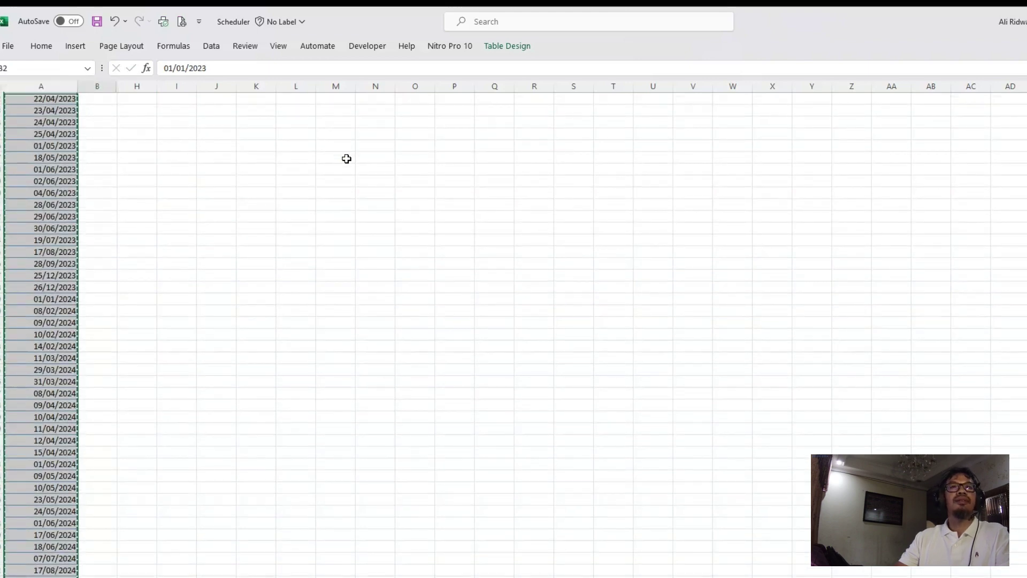
key(Up)
key(Down)
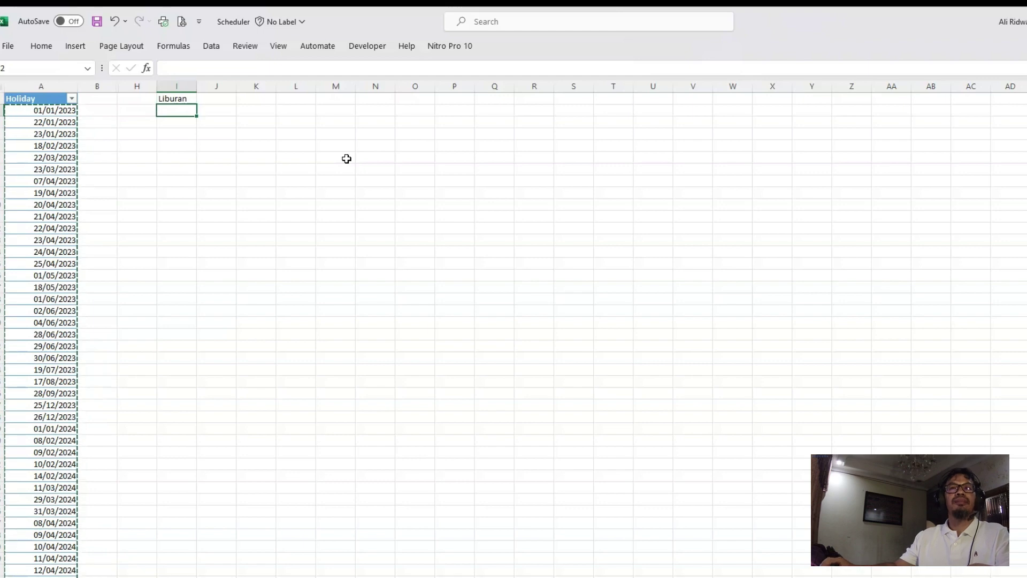
right_click(184, 112)
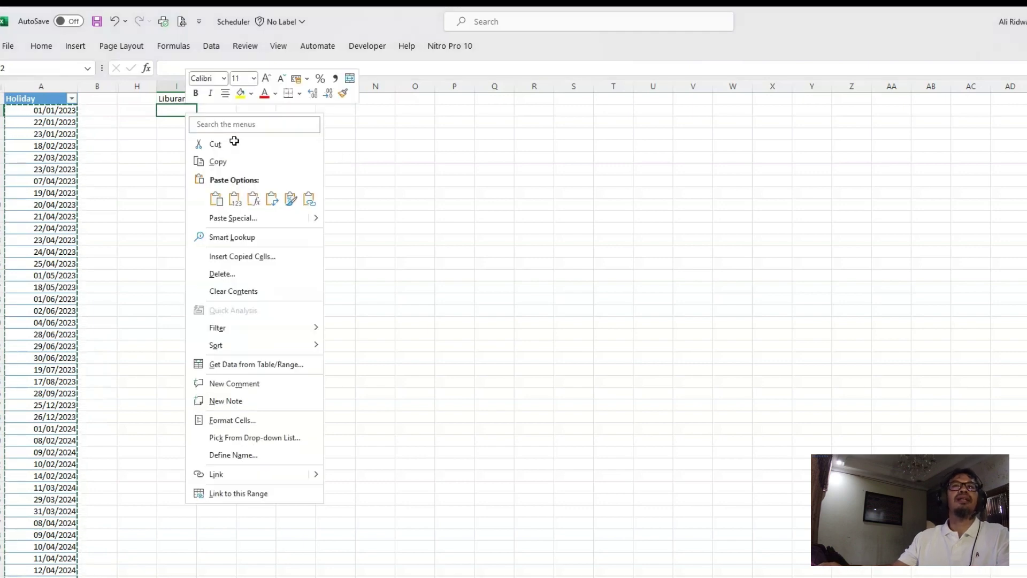
key(v)
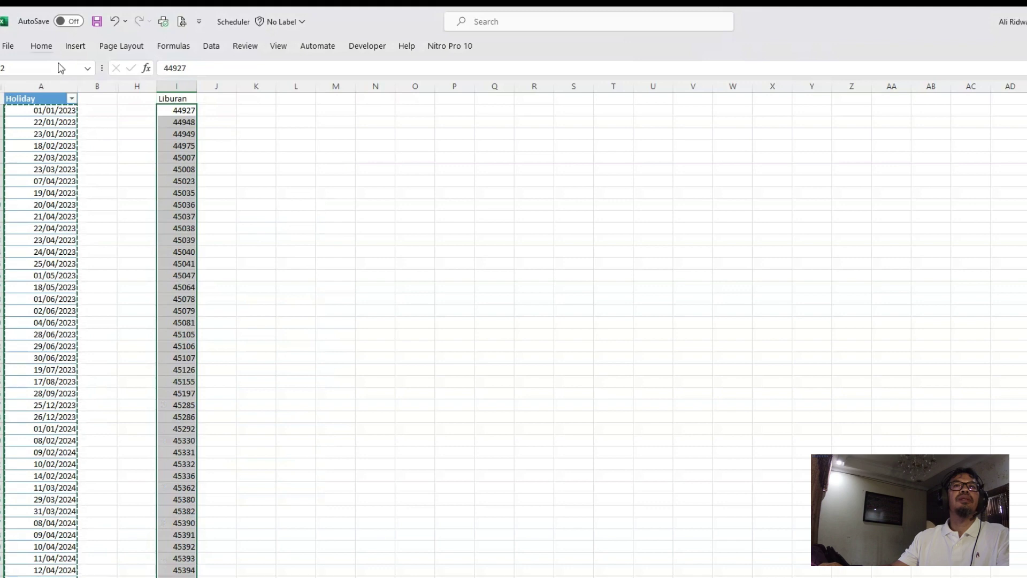
- Format the pasted Liburan values as Short Date and widen column I slightly
click(44, 47)
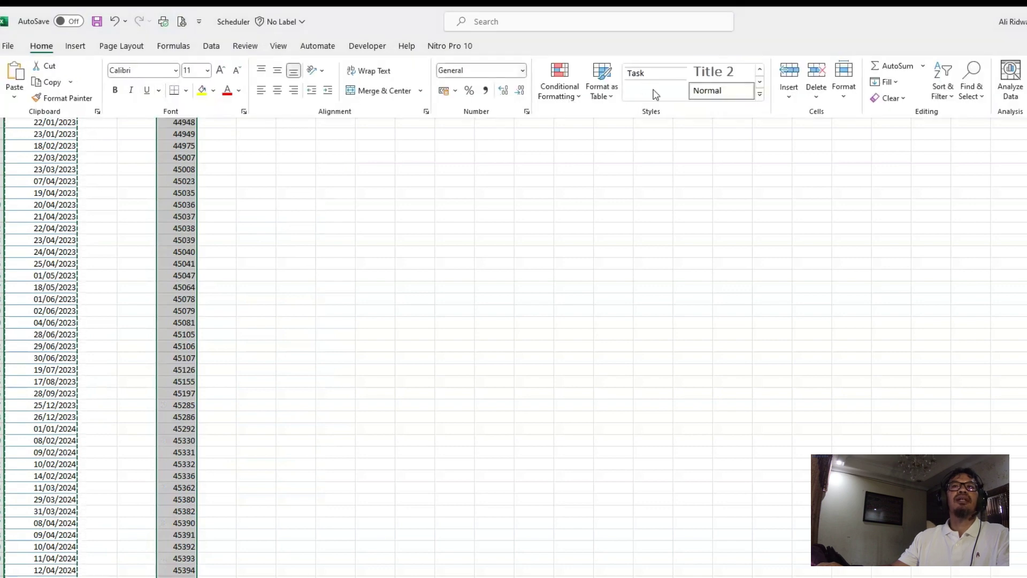
click(522, 70)
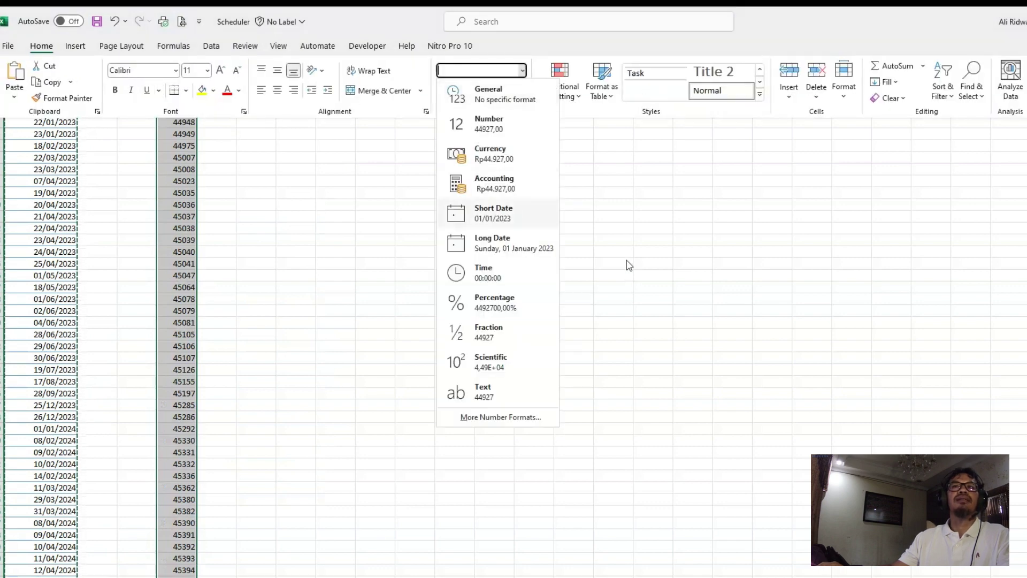
click(493, 213)
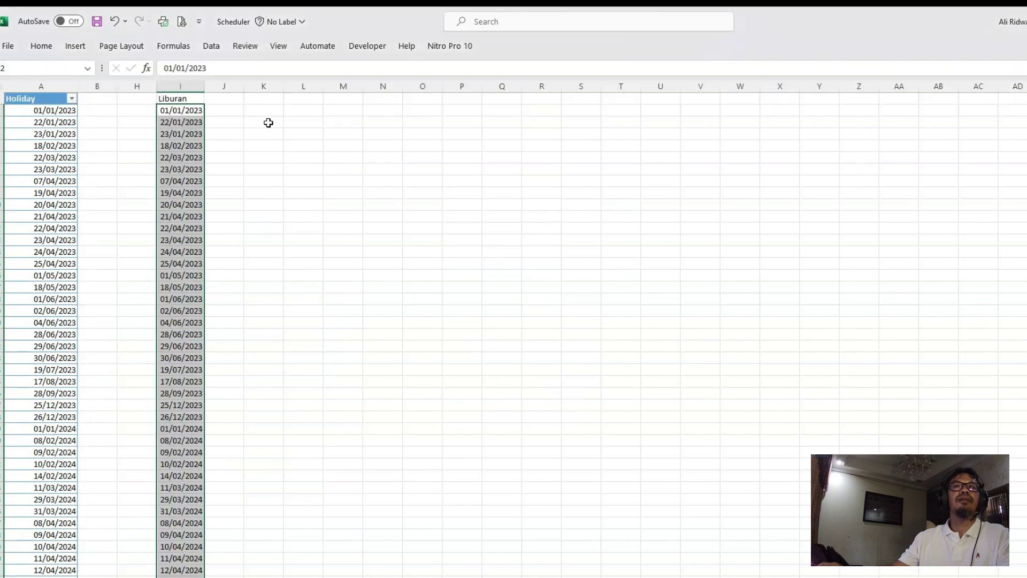
drag(204, 86, 218, 86)
- Format the Liburan header and its dates in I1:I55 as an orange-styled table, and look over the result
click(206, 98)
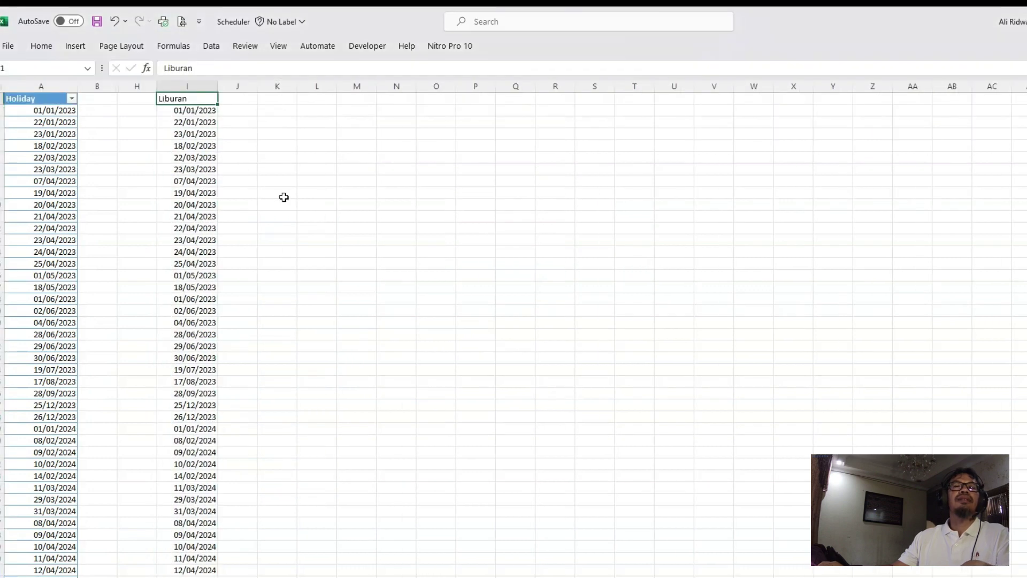
scroll(282, 257, down, 8)
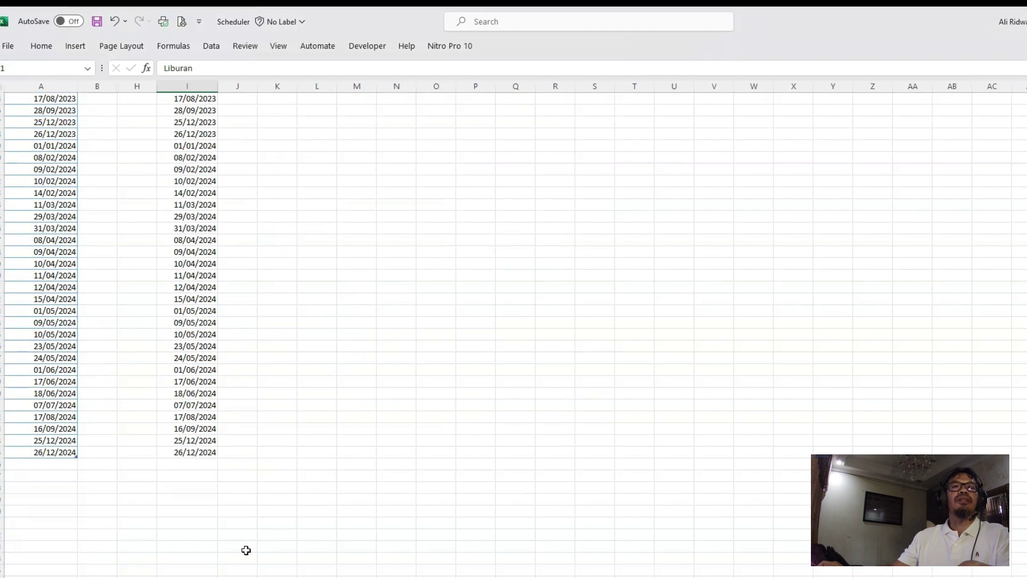
key(ctrl+shift+Down)
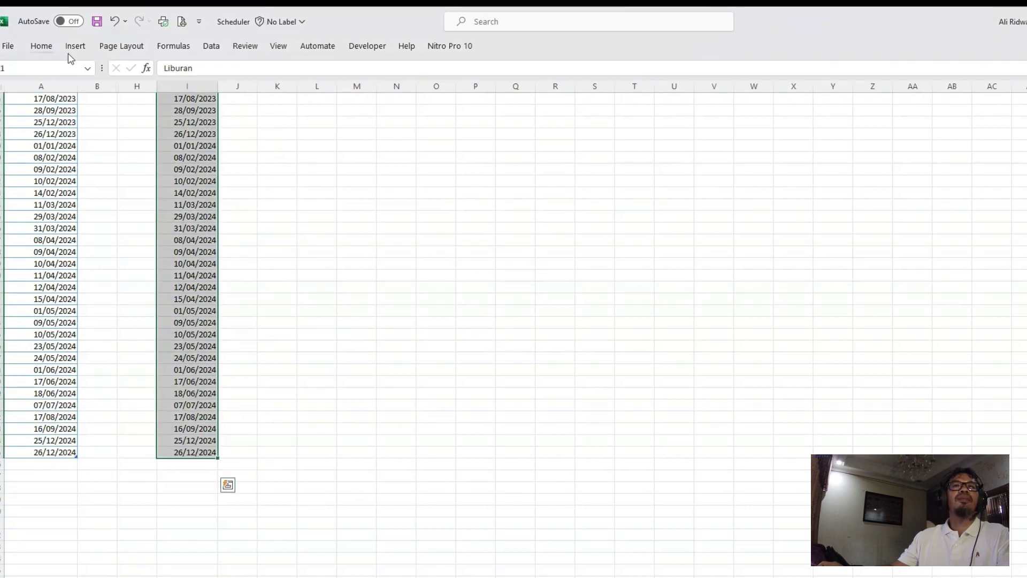
click(53, 49)
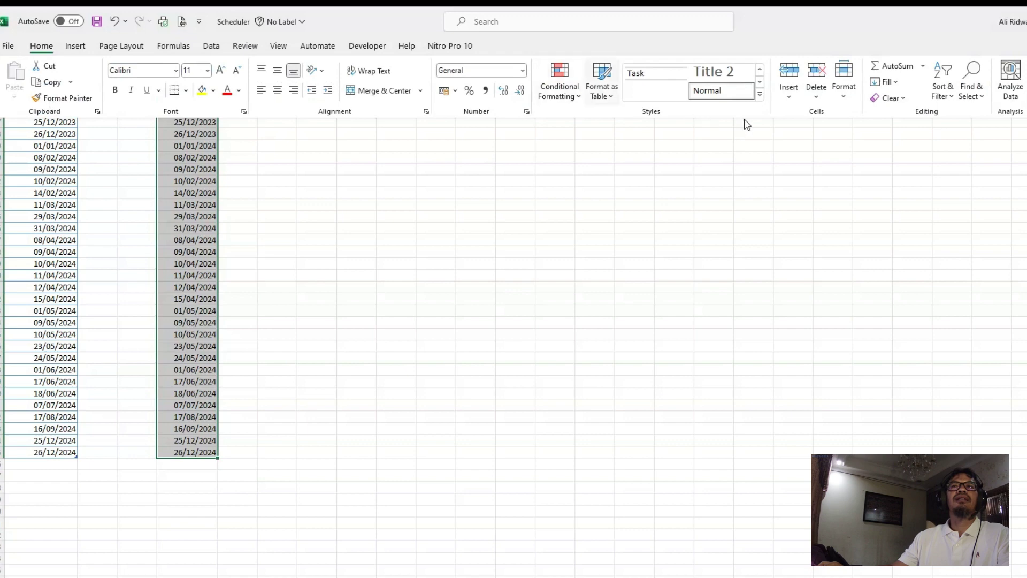
click(602, 80)
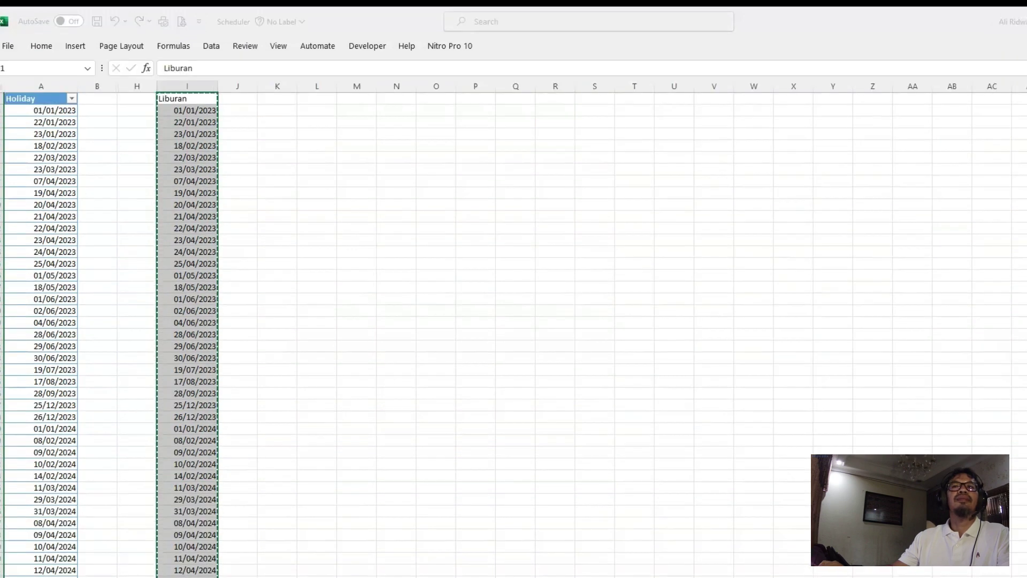
click(690, 464)
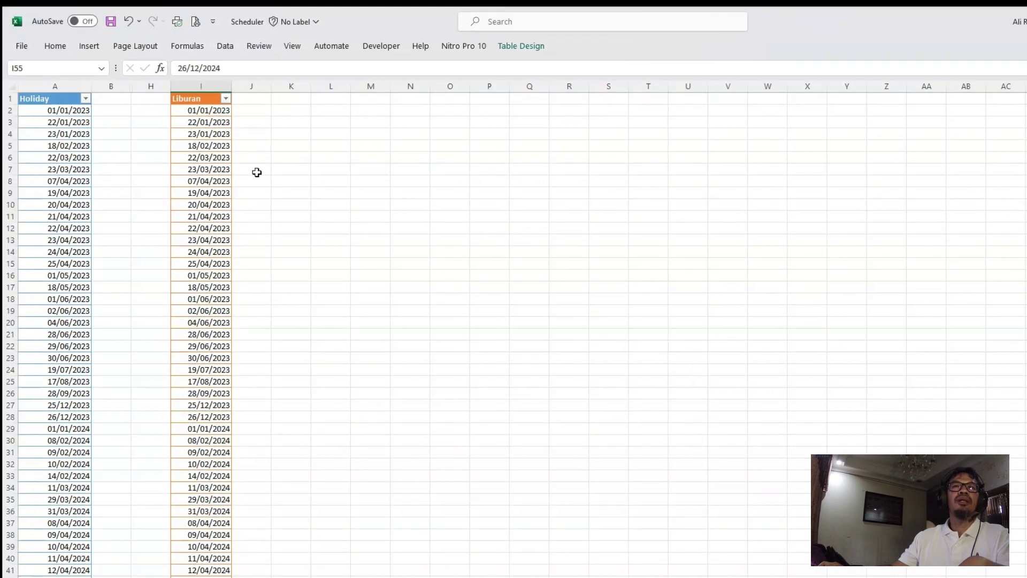
key(ctrl+Up)
scroll(287, 399, down, 7)
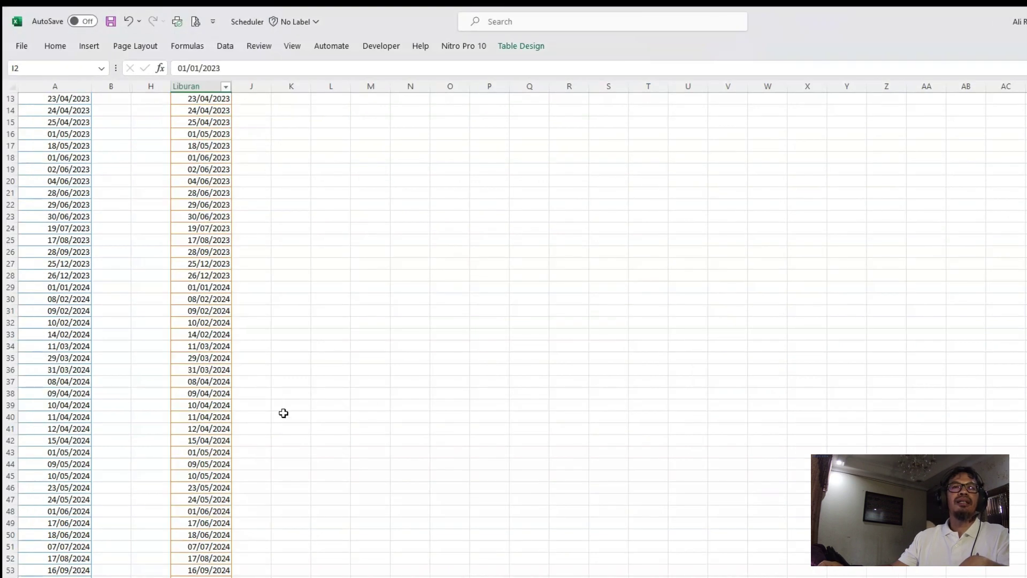
- Define a workbook-scope name Liburan that refers to the dates in the orange table's Liburan column
key(ctrl+shift+Down)
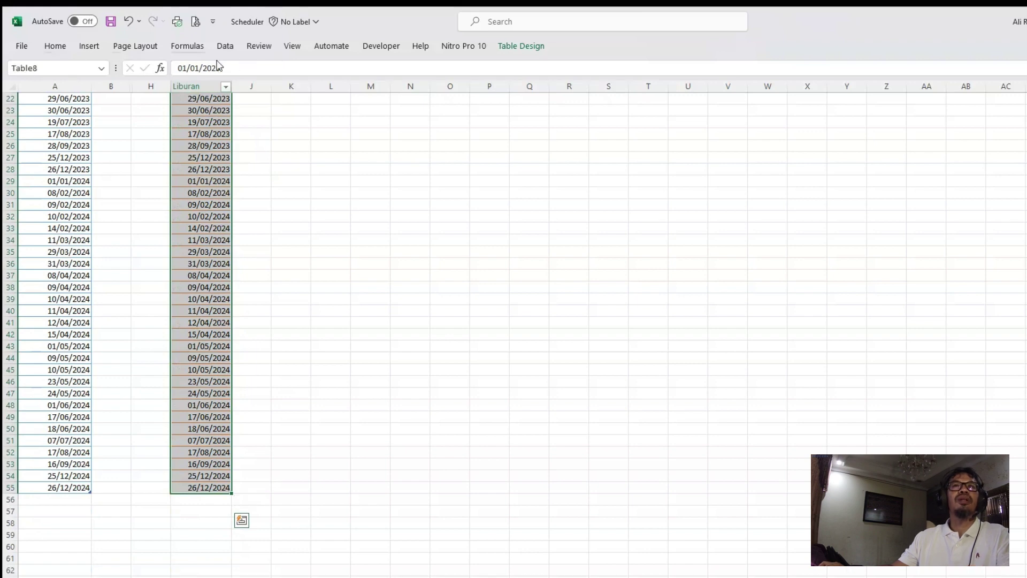
click(187, 46)
click(434, 66)
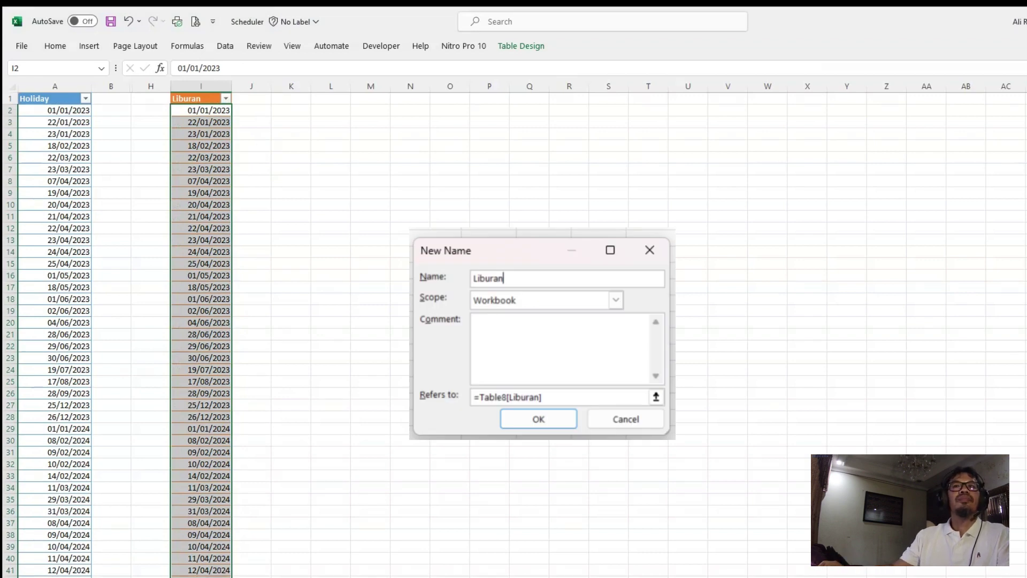
key(Return)
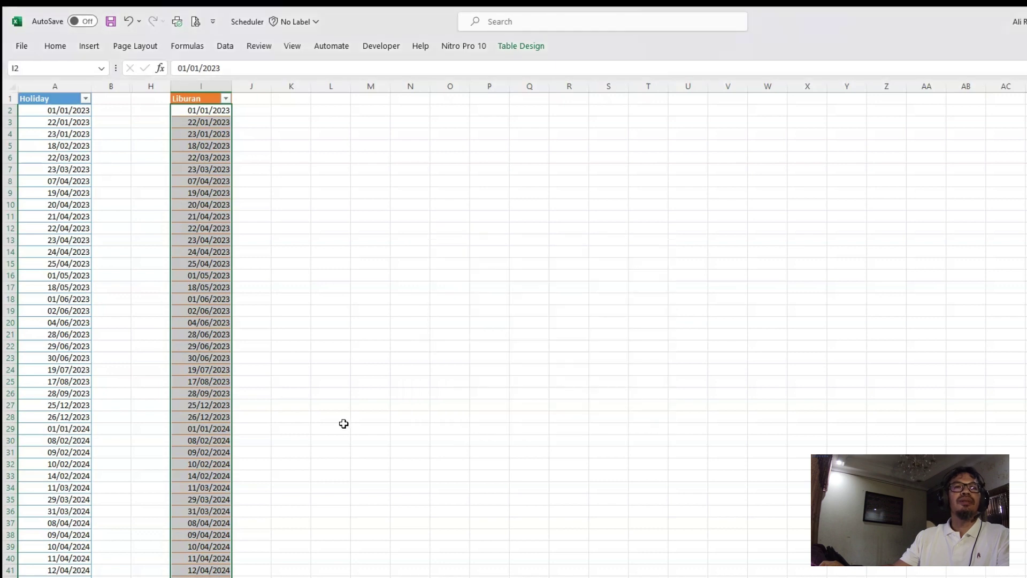
- On the A.05 sheet, replace the Holidays argument in H10's WORKDAY formula so it reads =WORKDAY(H9;E9;Liburan)
click(407, 576)
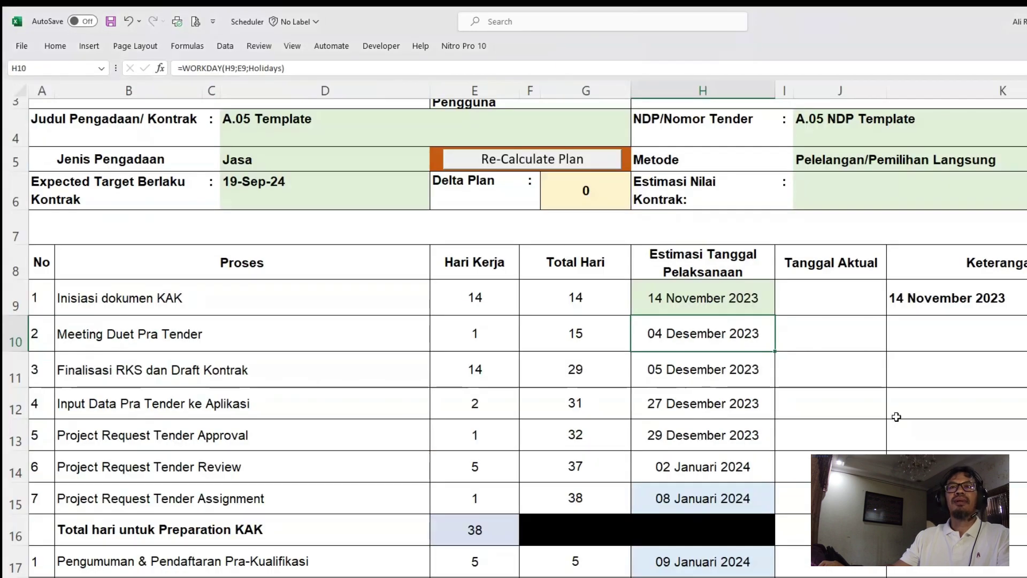
double_click(742, 330)
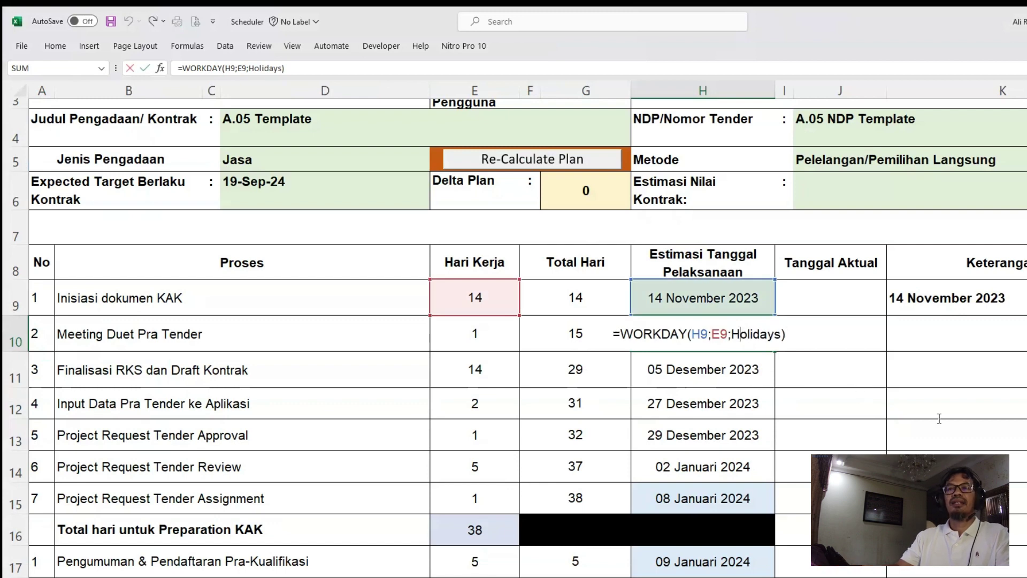
double_click(751, 335)
text(l)
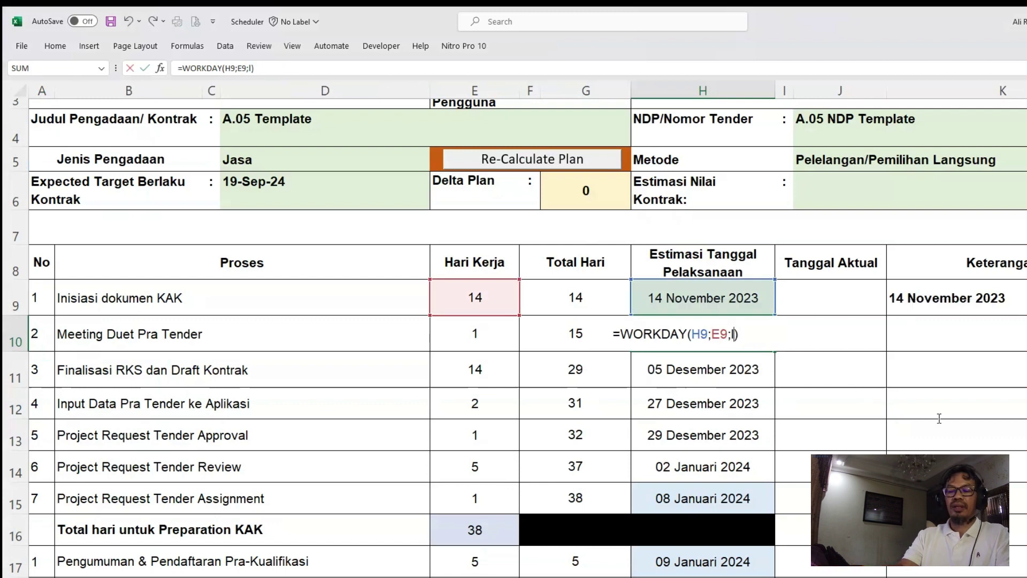
text(i)
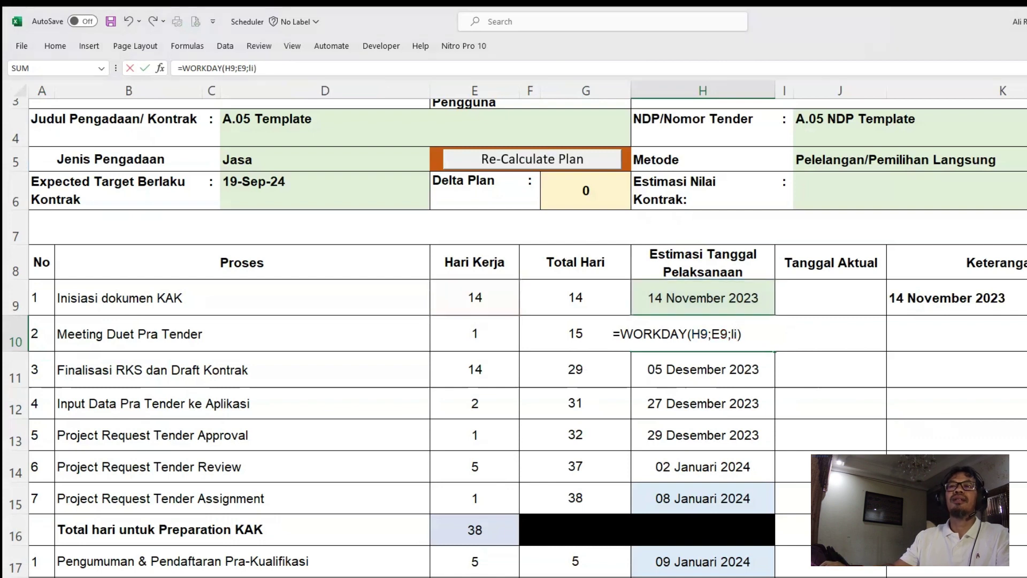
key(Tab)
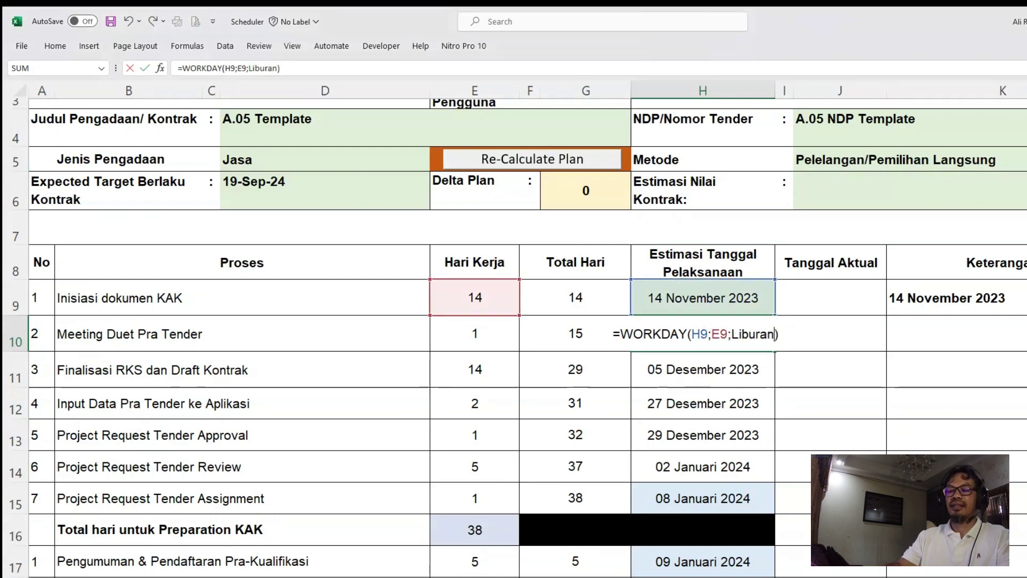
key(Return)
key(Up)
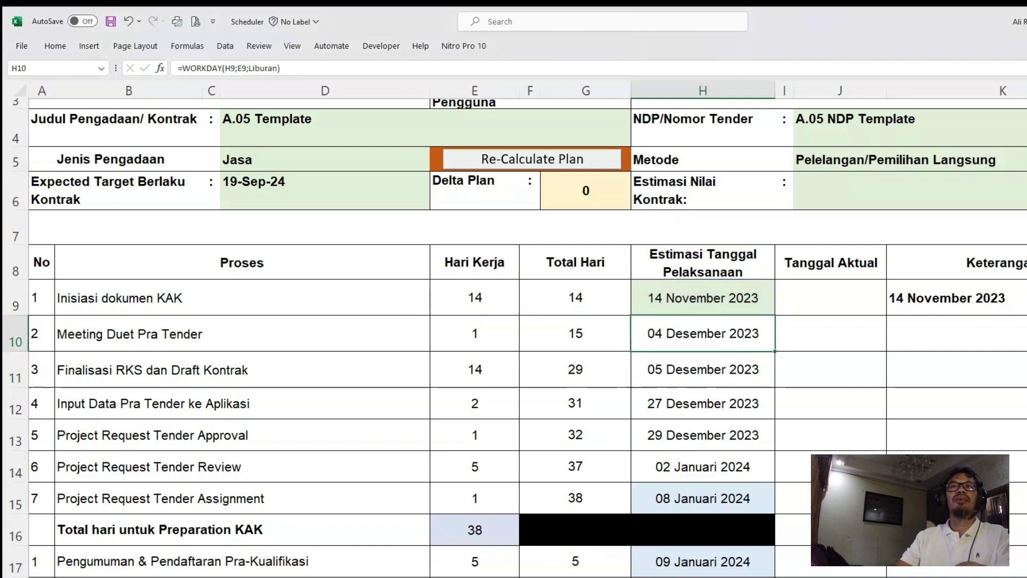
- Compare the WORKDAY formulas in H10 and H11 to see which holiday name each one references
key(F2)
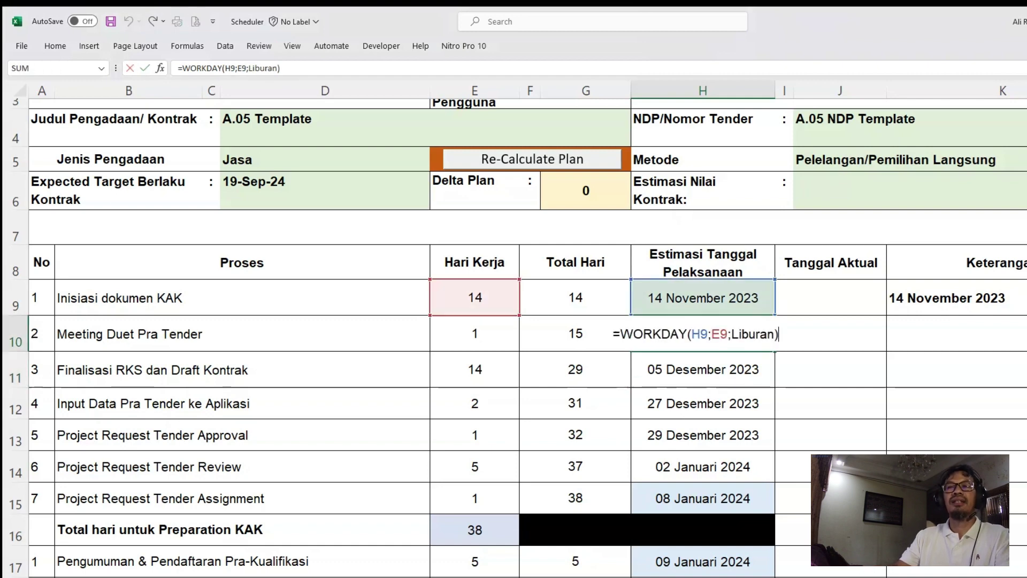
key(Return)
key(F2)
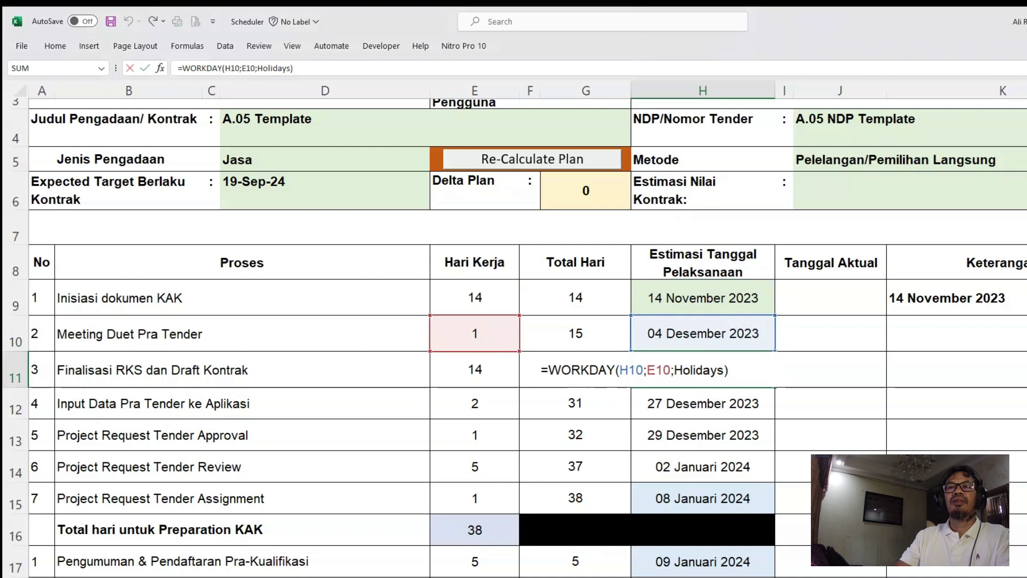
key(Escape)
key(Up)
key(F2)
key(Return)
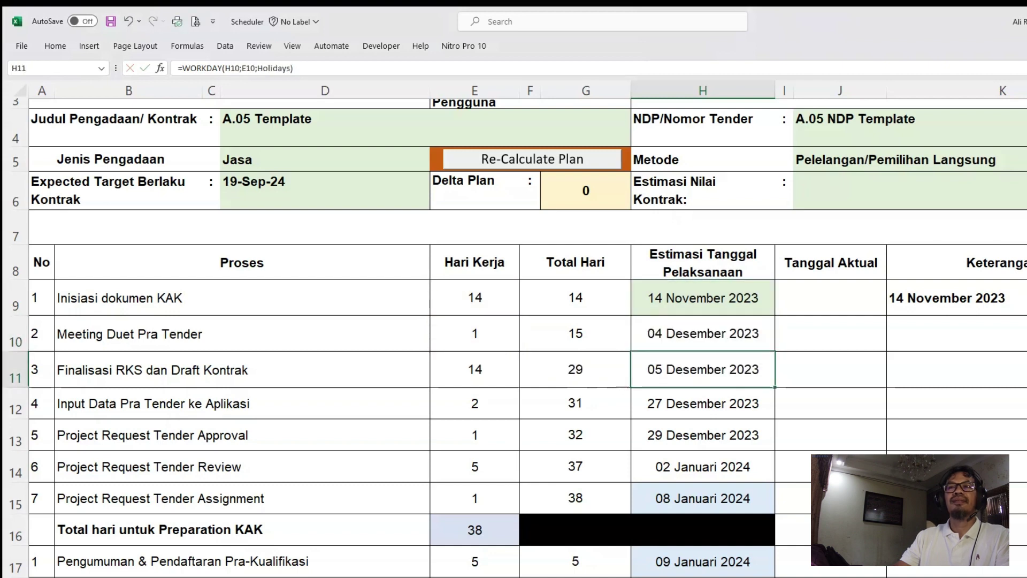
- Replace the Holidays argument in H11's formula with Liburan so it reads =WORKDAY(H10;E10;Liburan)
key(F2)
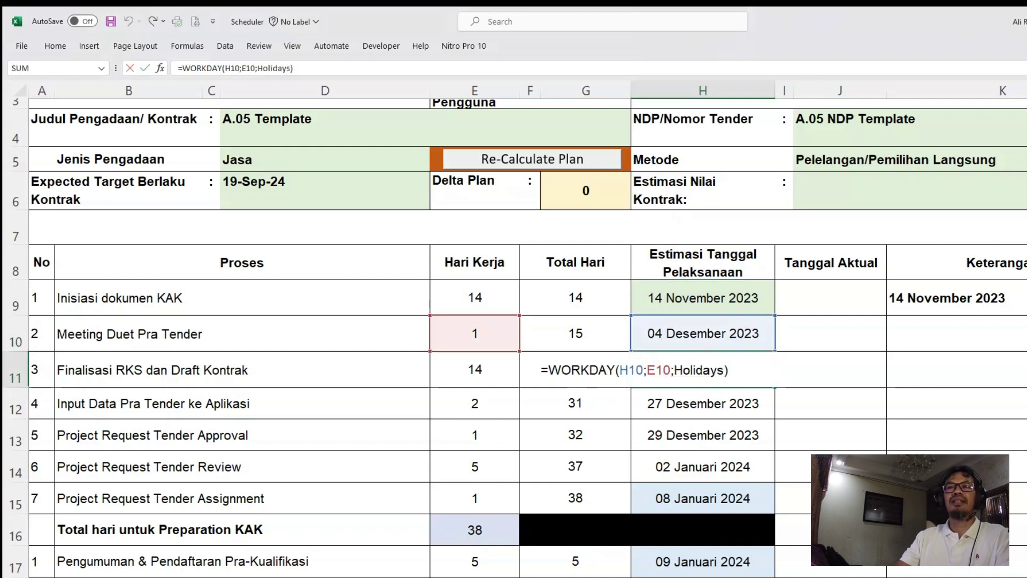
key(Left)
key(ctrl+shift+Left)
text(libu)
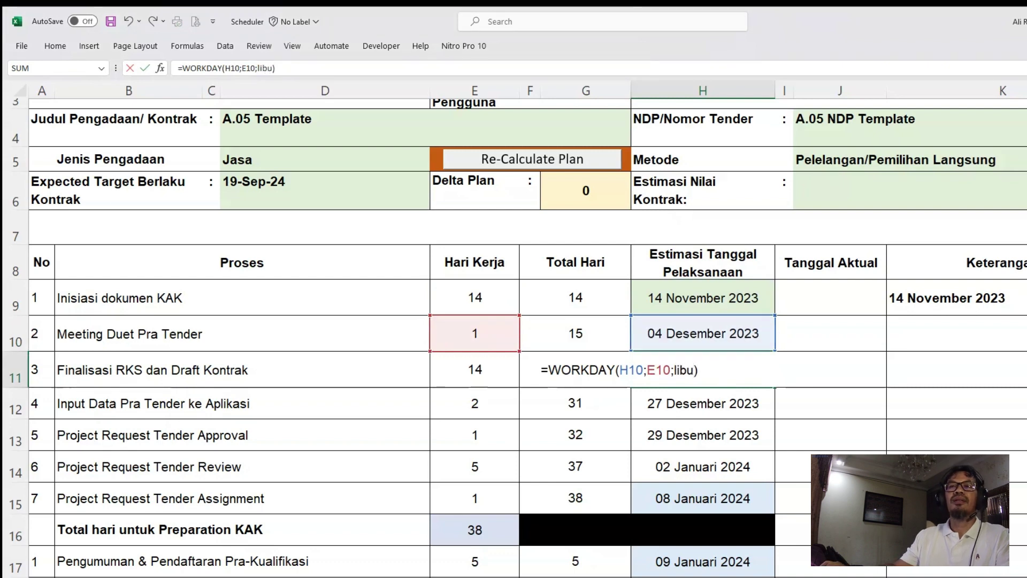
key(Return)
key(Up)
key(F2)
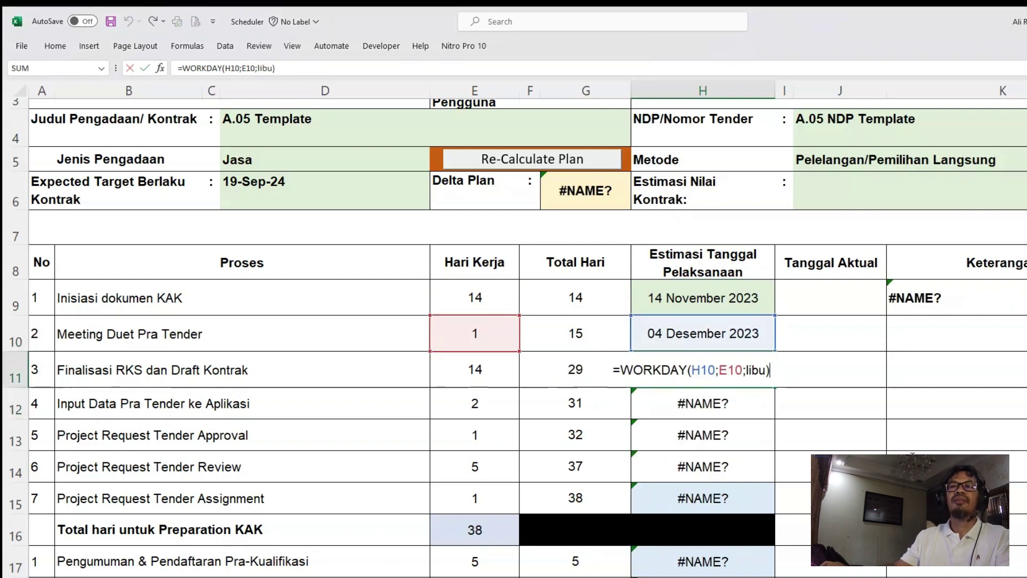
text(ran)
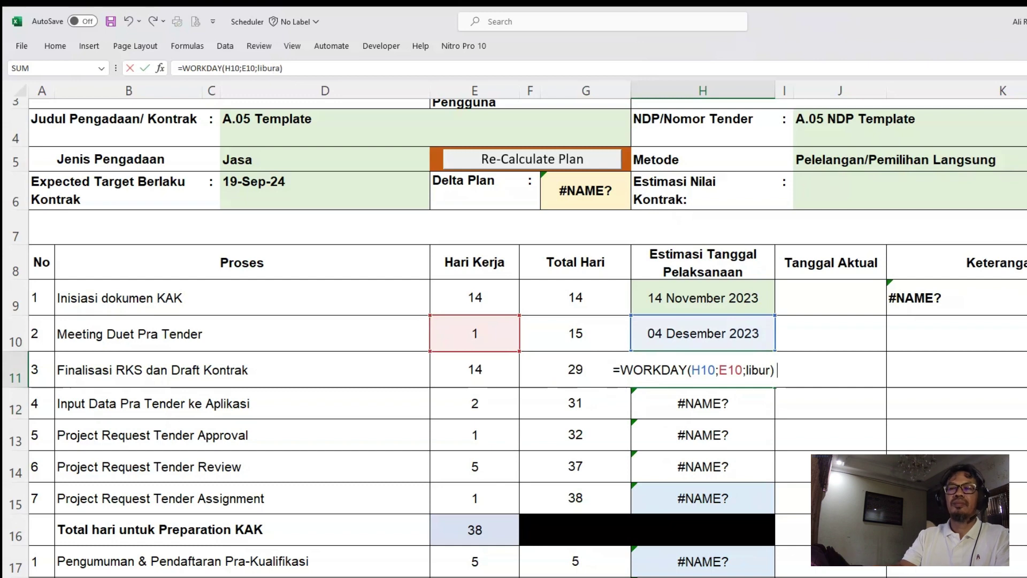
key(Return)
key(Up)
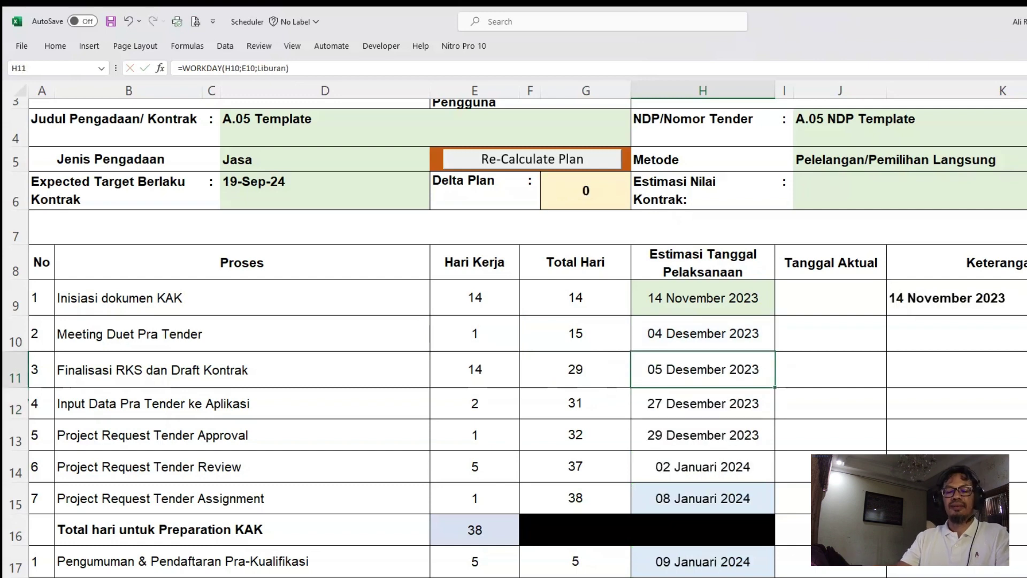
- Copy the updated WORKDAY formula from H11 into H12 and H13
key(ctrl+c)
key(Down)
key(ctrl+v)
key(Down)
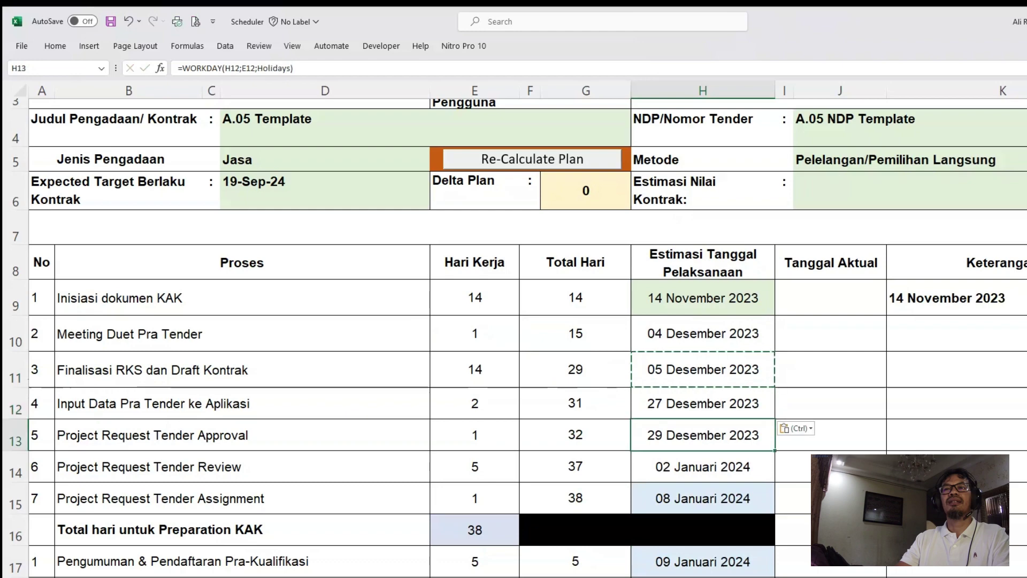
key(ctrl+v)
key(Escape)
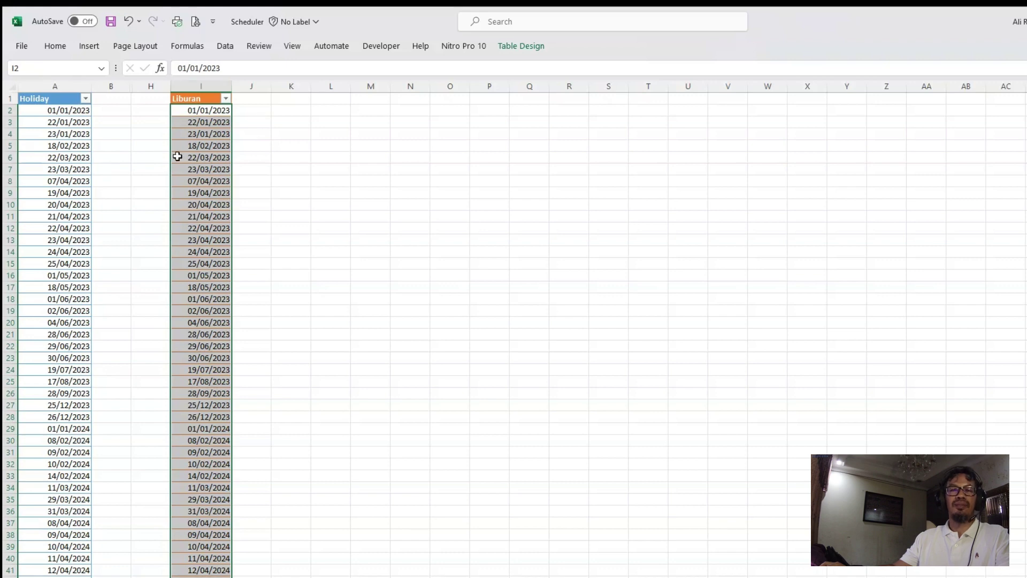
- Examine how Delta Plan in G6 relates to the expected target date in D6 and the final date in H49
click(111, 134)
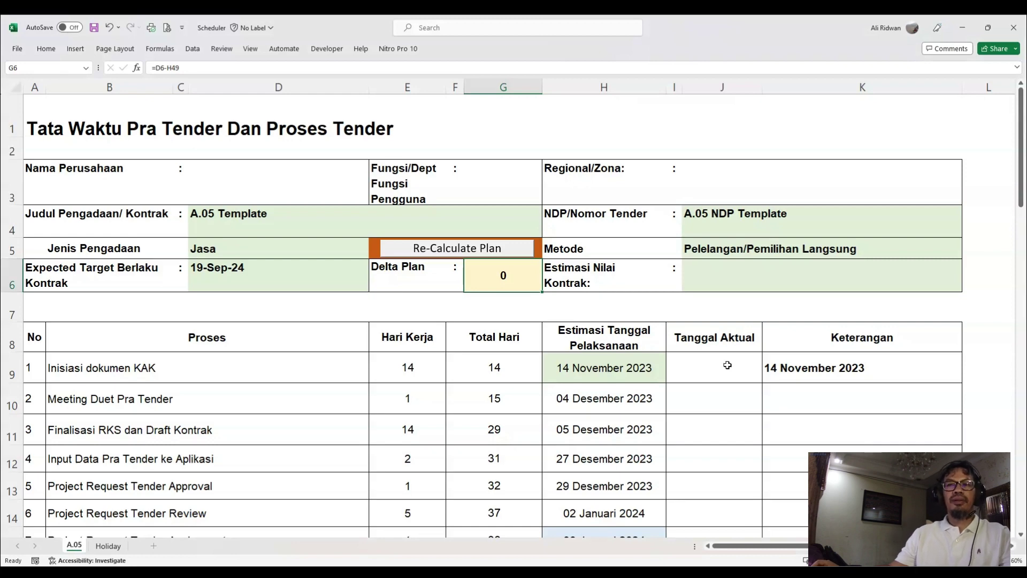
scroll(728, 365, up, 1)
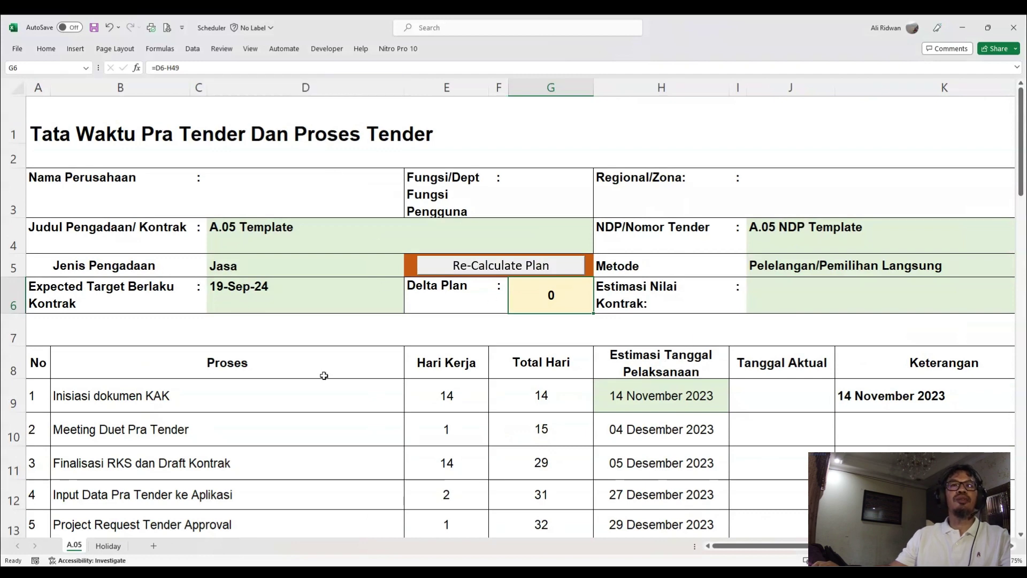
key(Left)
key(Left)
key(Left)
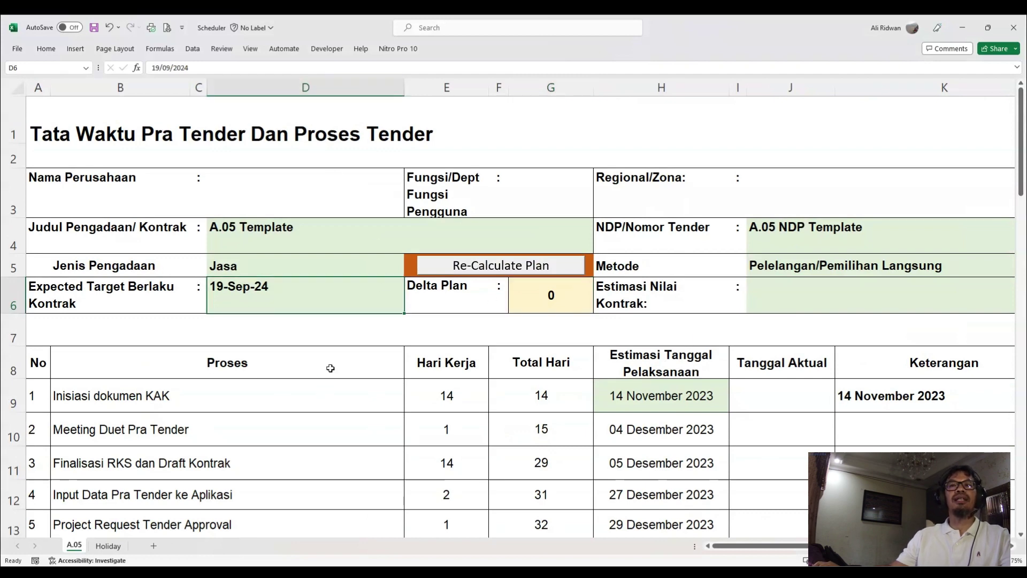
scroll(701, 457, down, 4)
scroll(701, 458, down, 9)
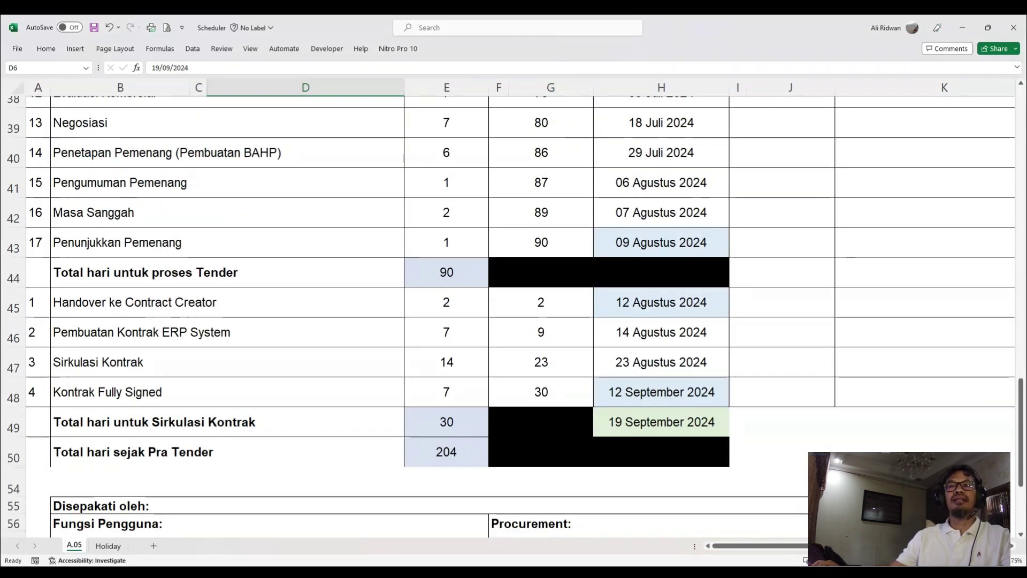
click(661, 423)
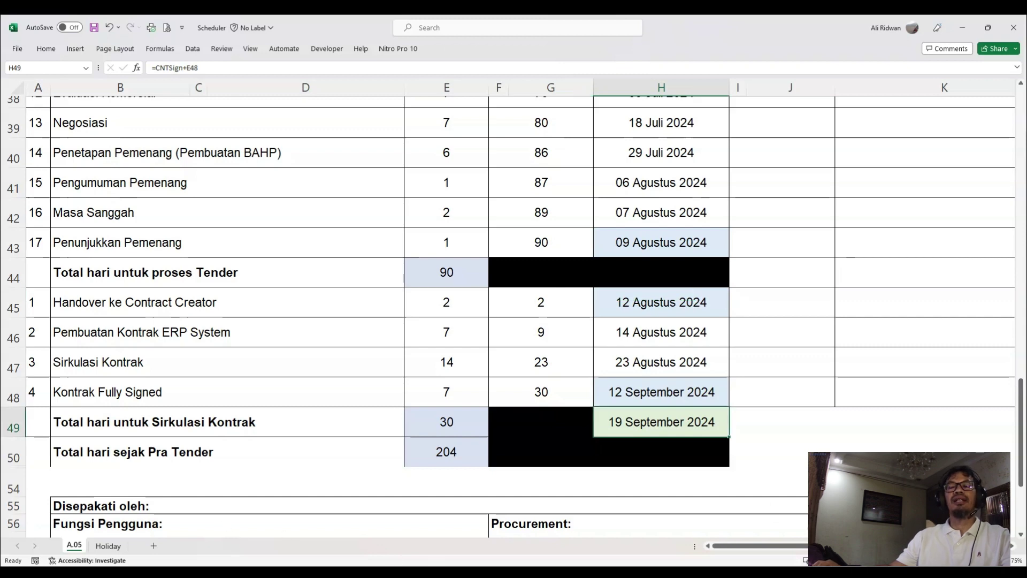
scroll(514, 310, up, 12)
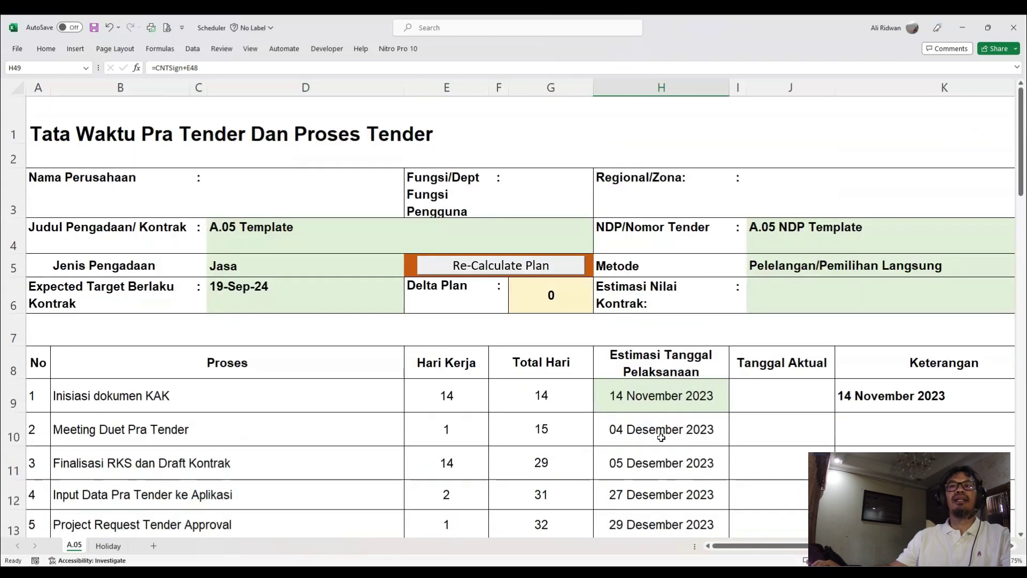
key(ctrl+bracketright)
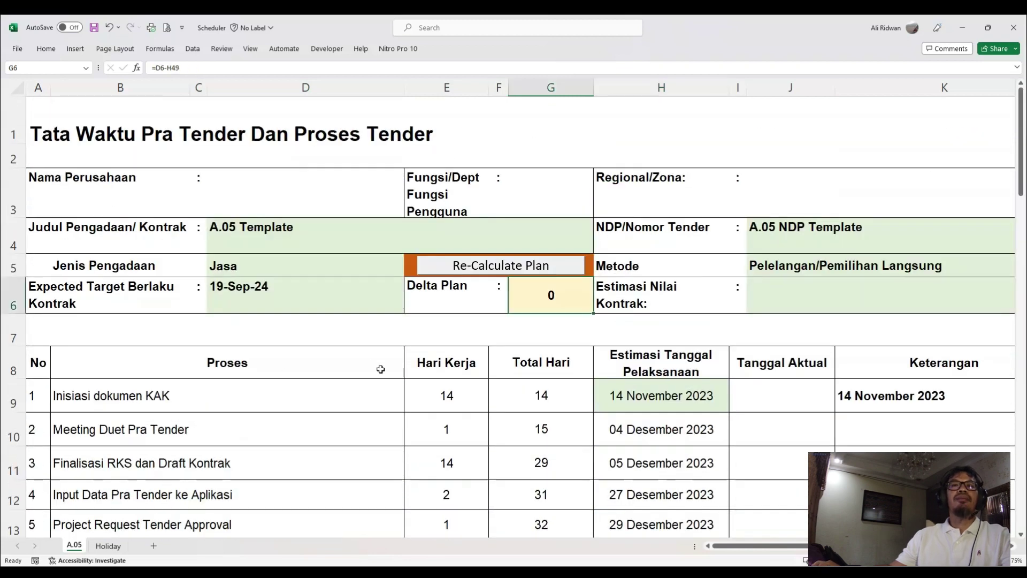
- Set the Expected Target Berlaku Kontrak date in D6 to 1 jul 2024
key(ctrl+bracketleft)
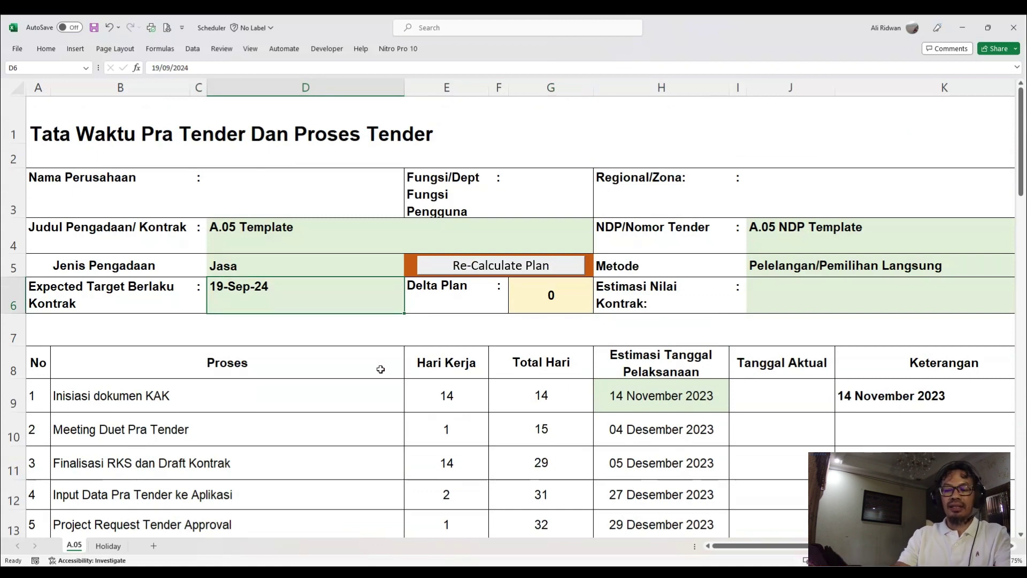
text(1 jul 2024)
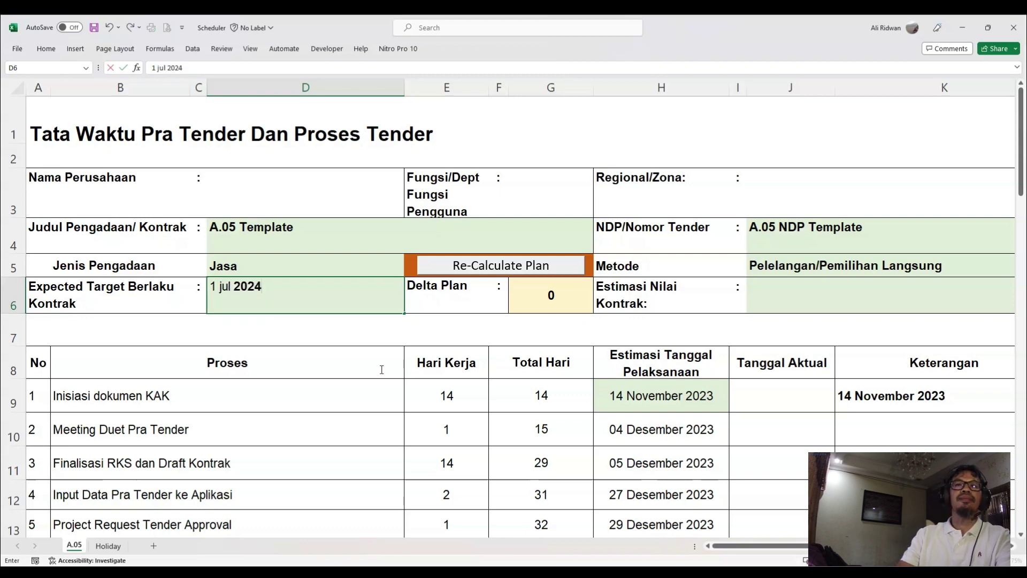
key(Return)
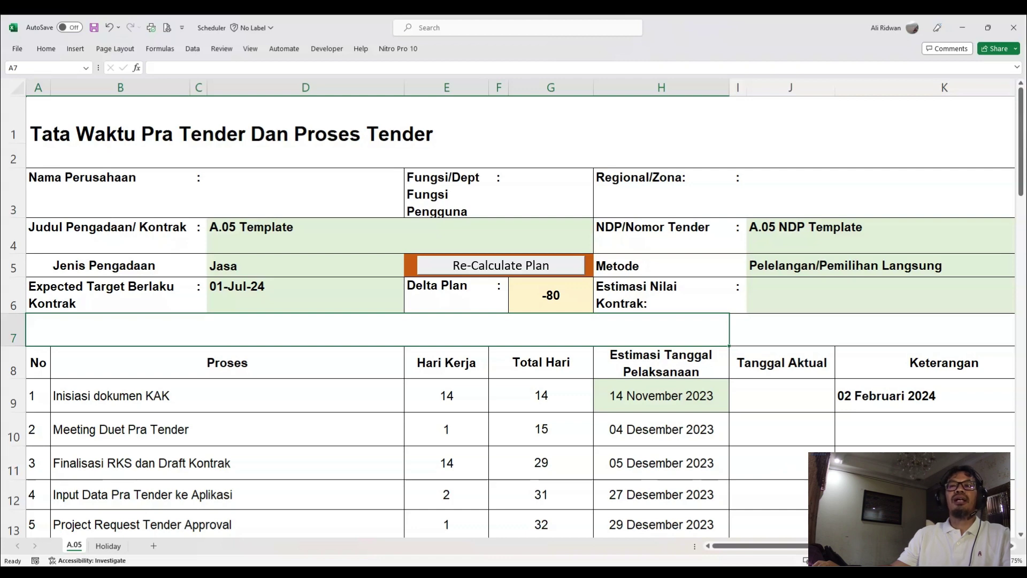
- Set the estimated start date of Inisiasi dokumen KAK in H9 to 9 sep 2023
click(661, 396)
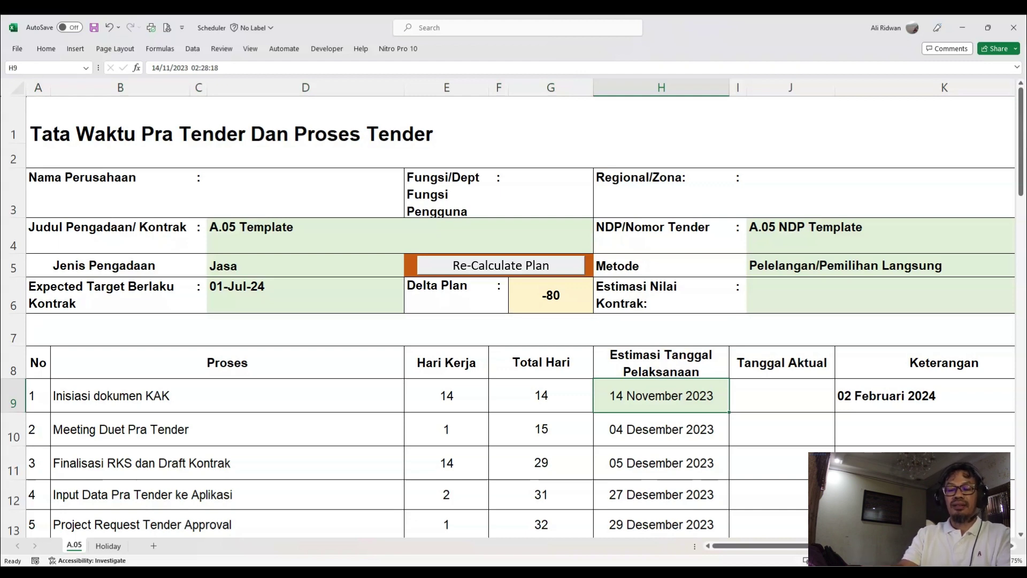
text(9 se)
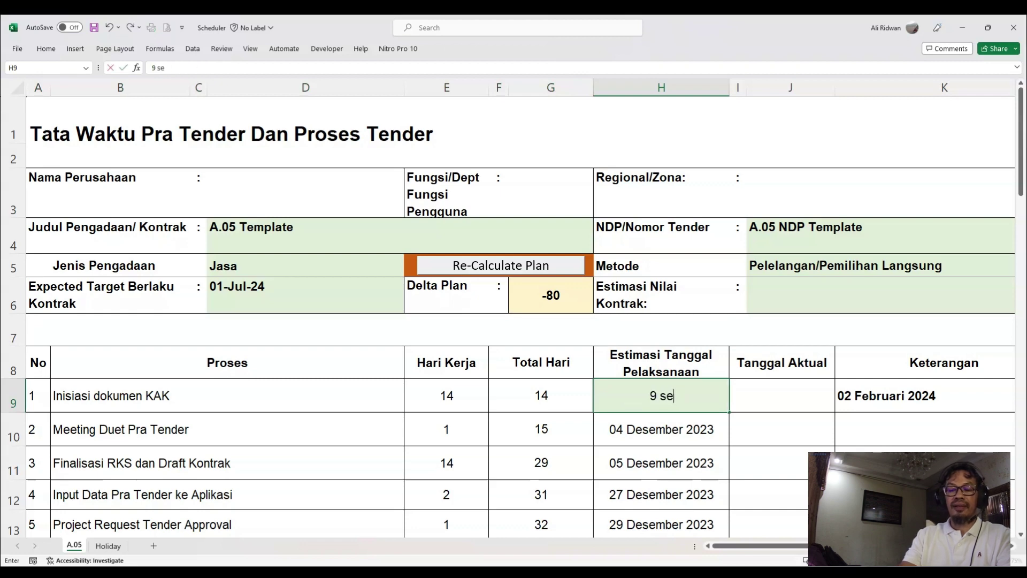
text(p 2023)
key(Return)
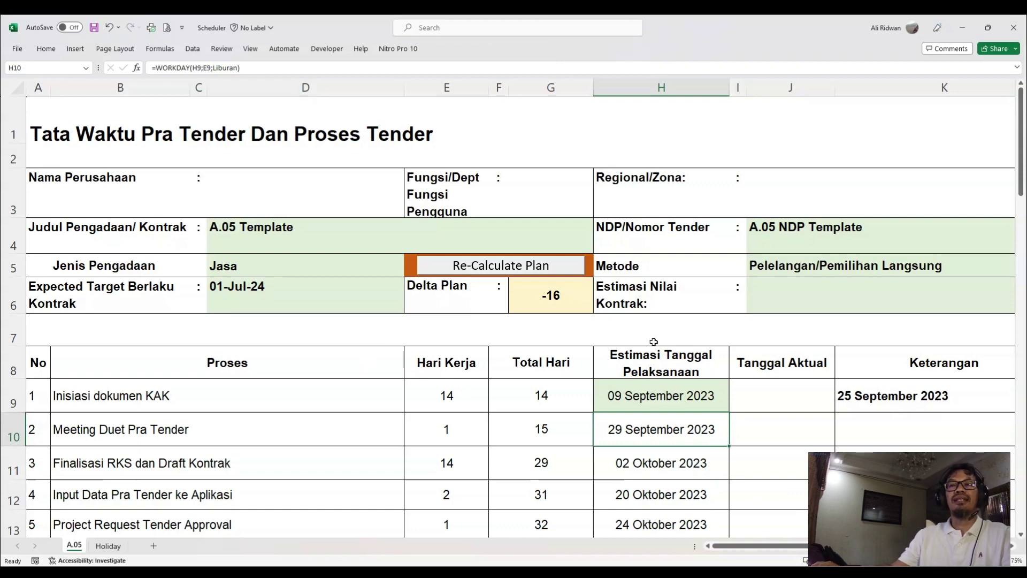
- Check the start date in H9 against the Delta Plan formula in G6, ending with H9 selected
key(Up)
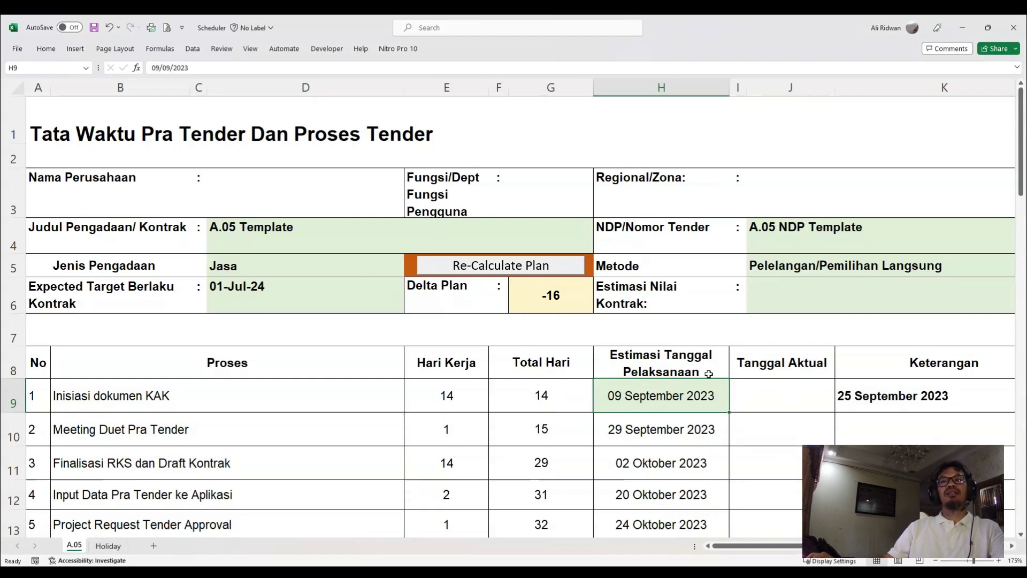
key(Up)
key(Up)
key(Up)
key(Left)
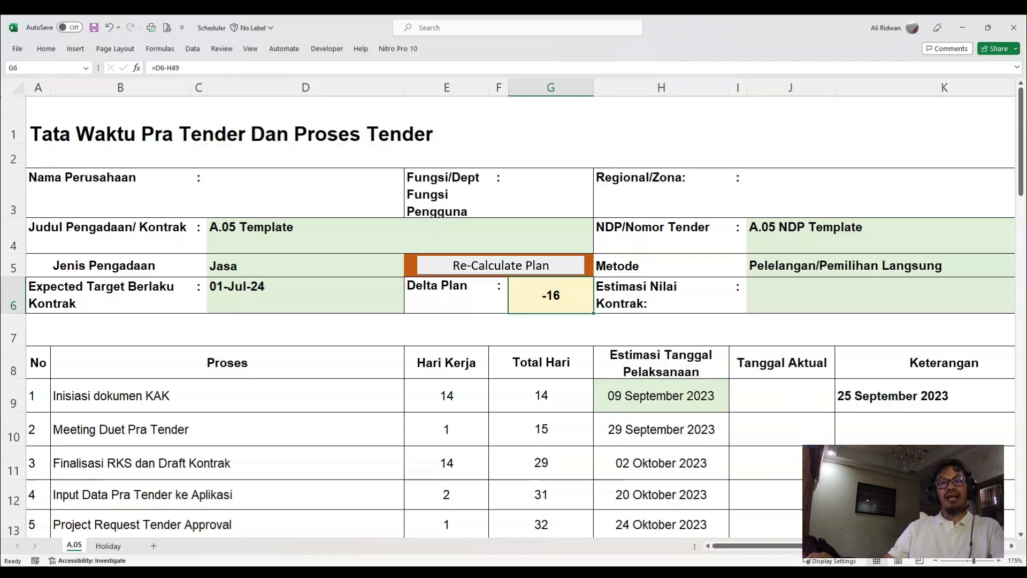
click(662, 395)
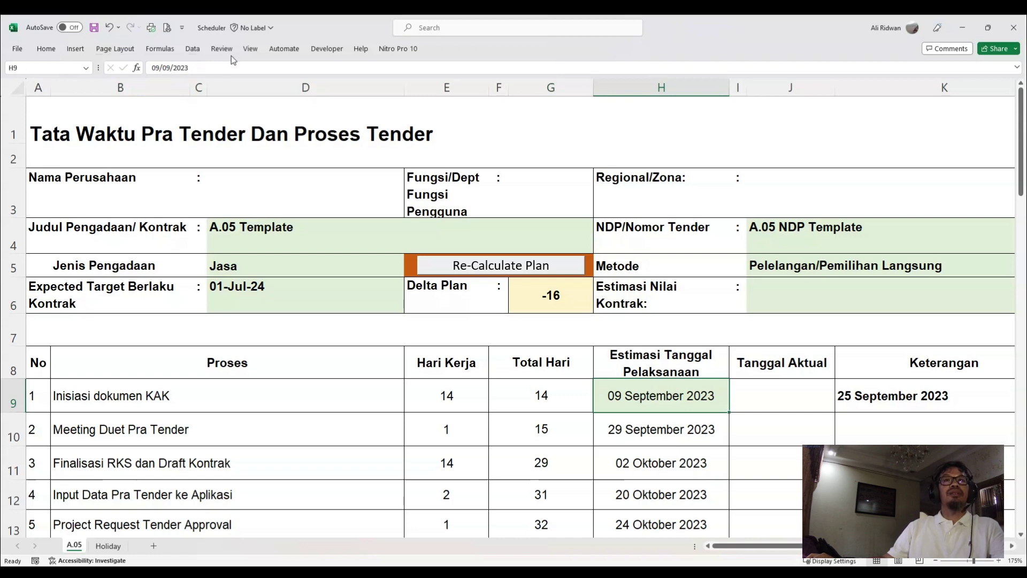
key(ctrl+F1)
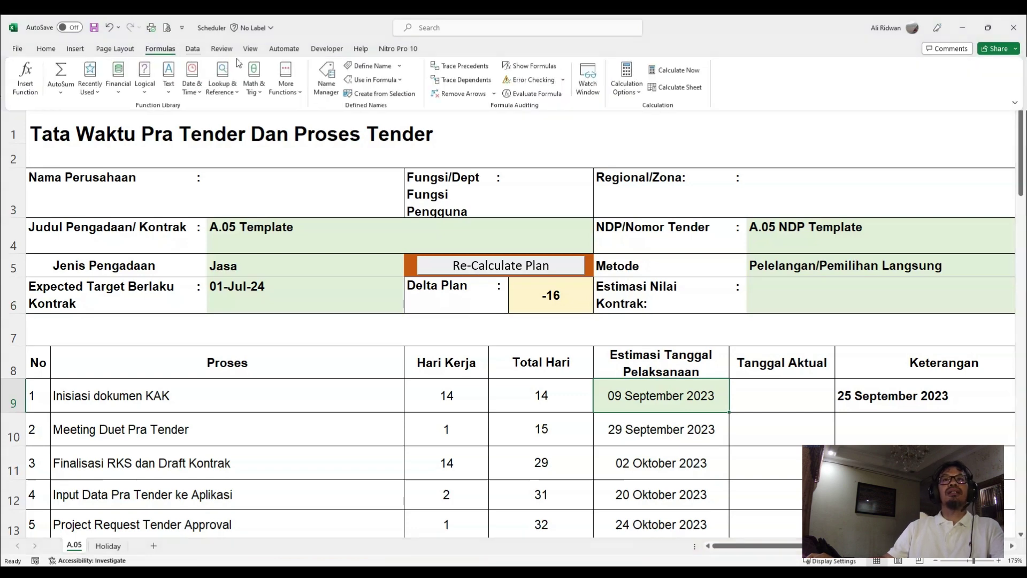
scroll(237, 59, down, 1)
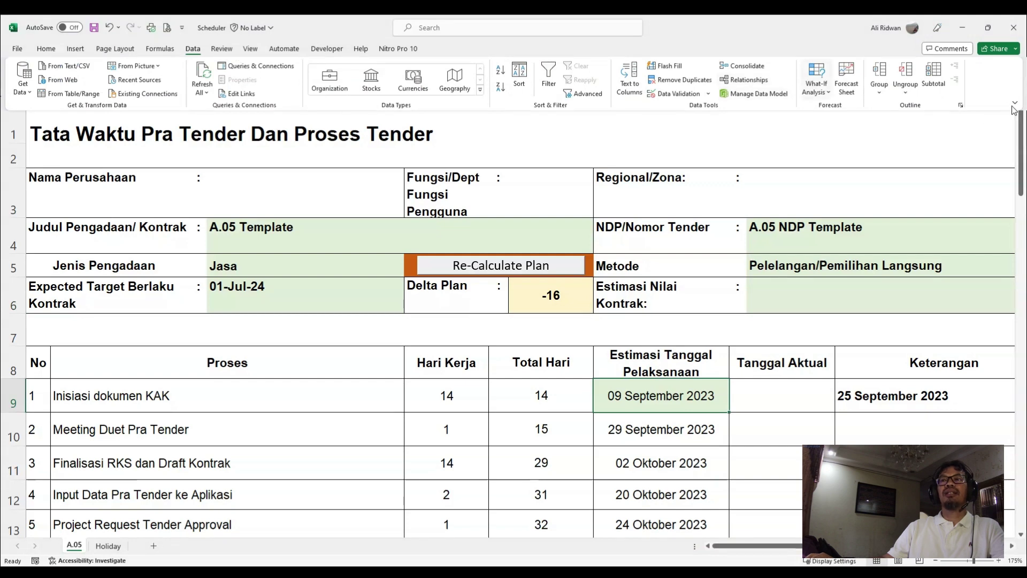
click(814, 89)
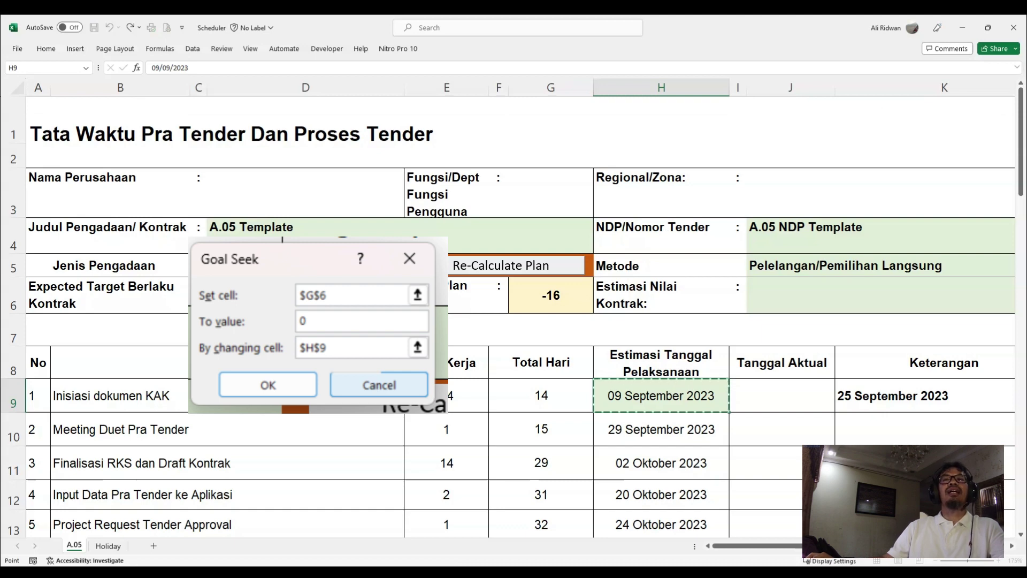
click(551, 295)
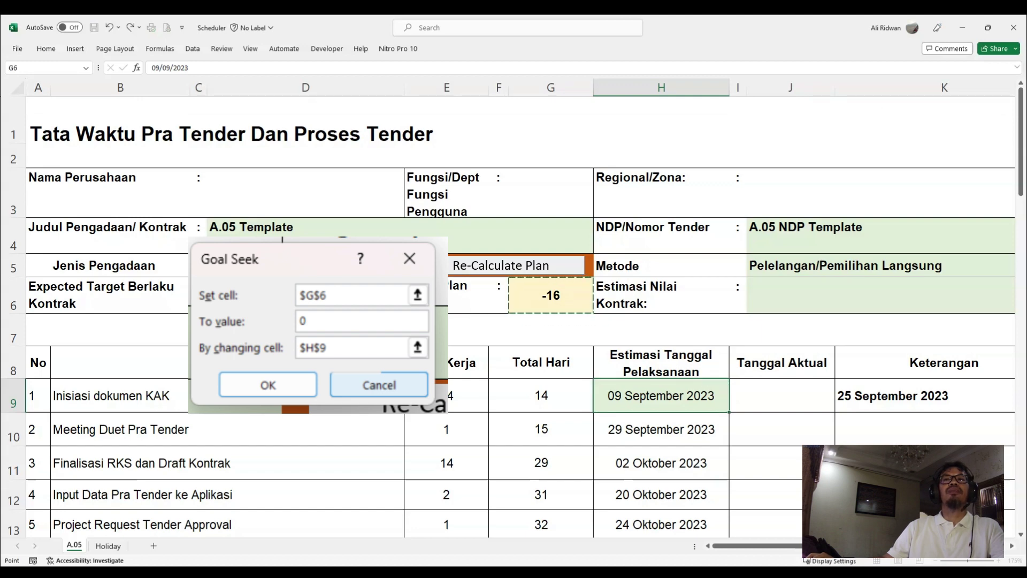
key(Escape)
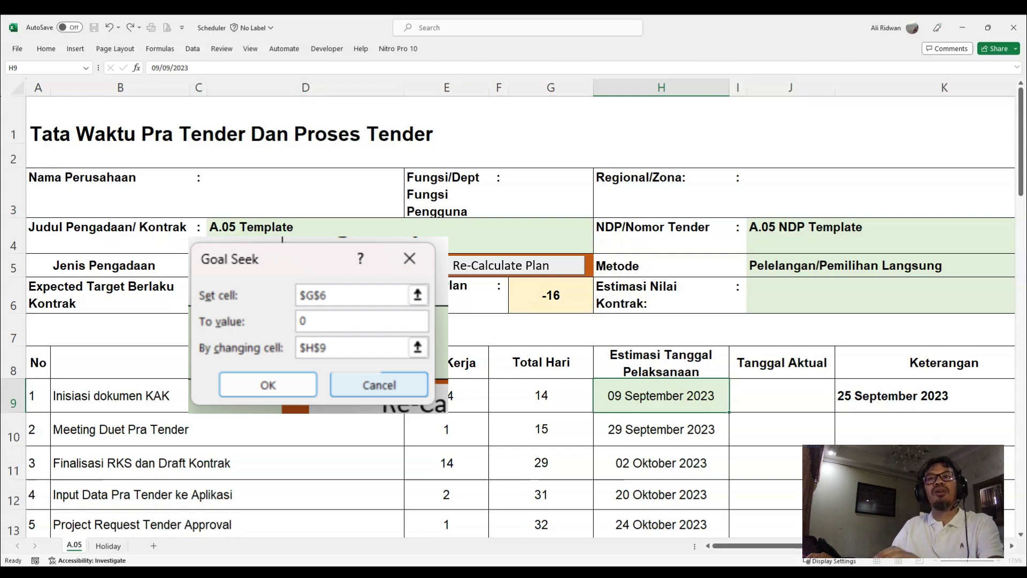
key(alt+a)
key(w)
key(g)
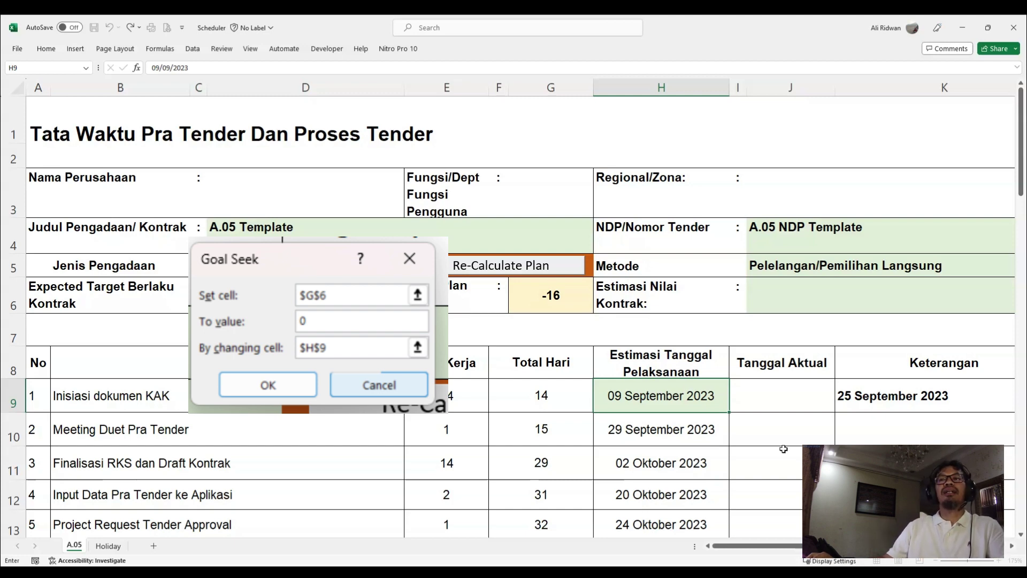
click(662, 396)
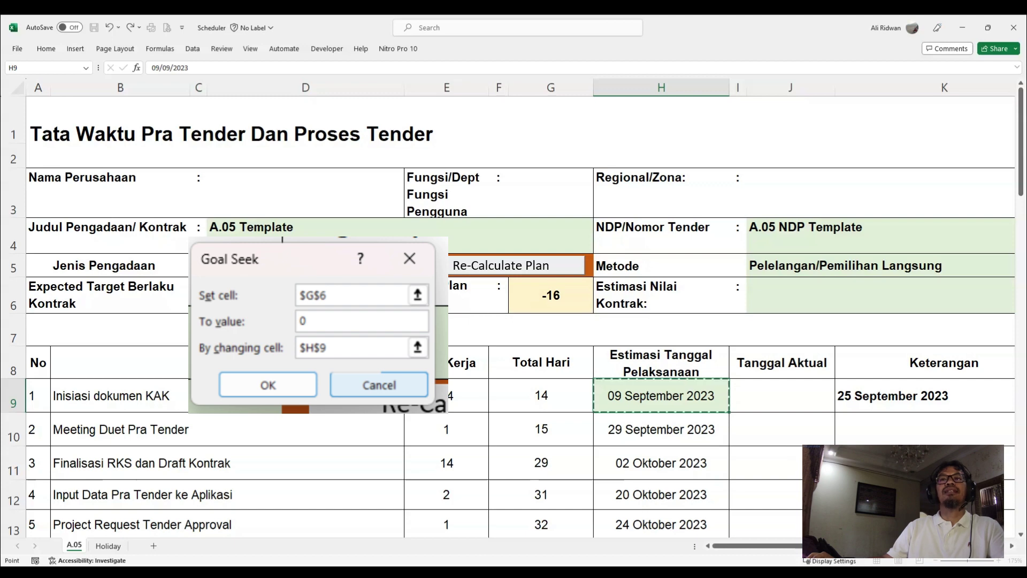
key(Escape)
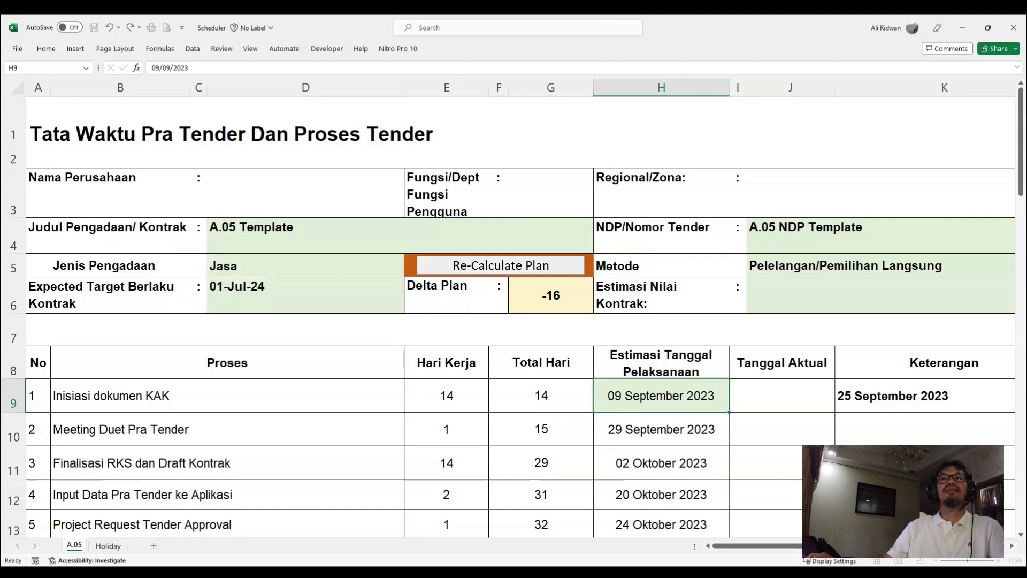
- Re-calculate the plan so Goal Seek brings Delta Plan in G6 to 0 by changing the start date in H9, and keep the solution
click(530, 266)
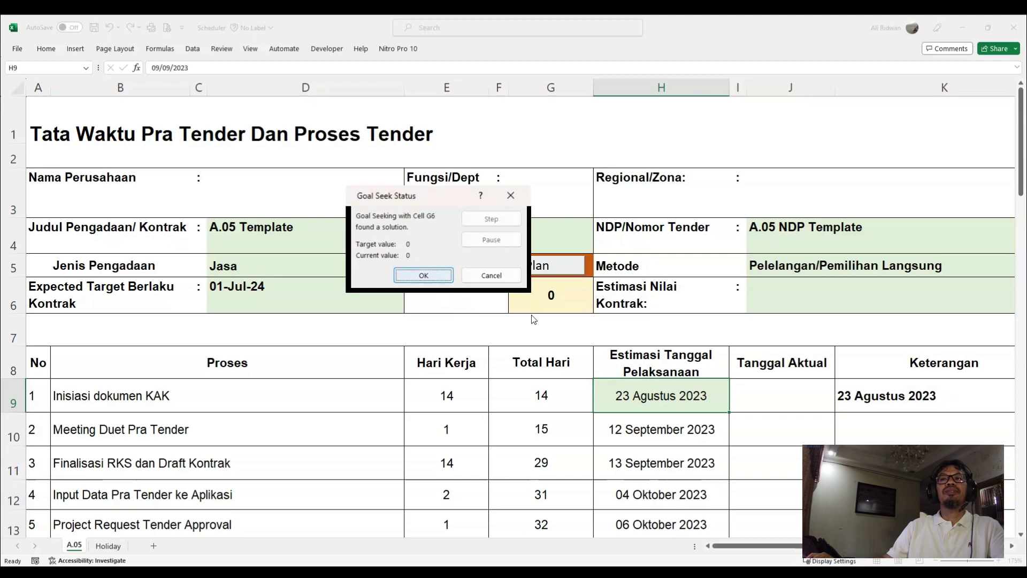
key(Return)
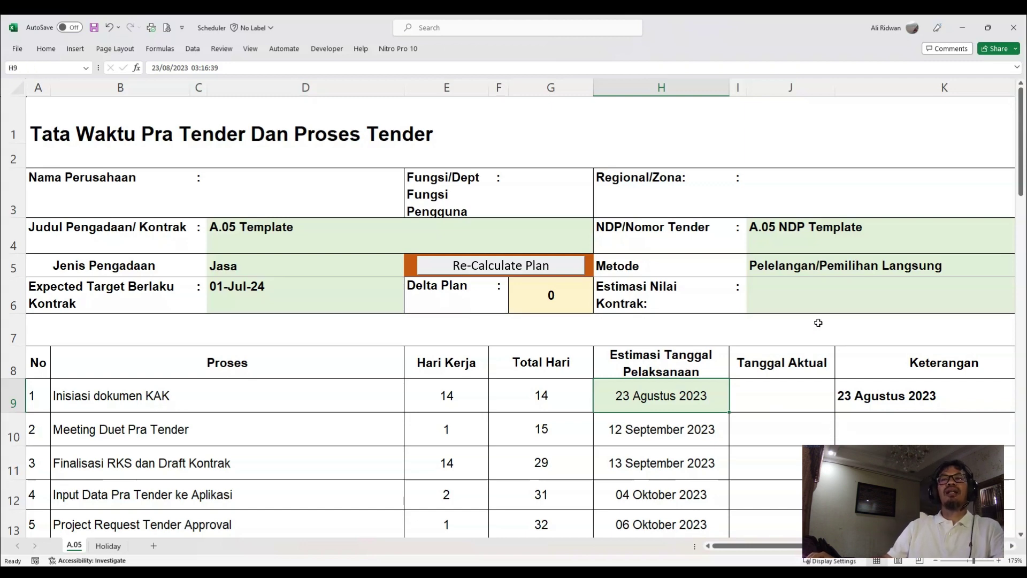
click(115, 50)
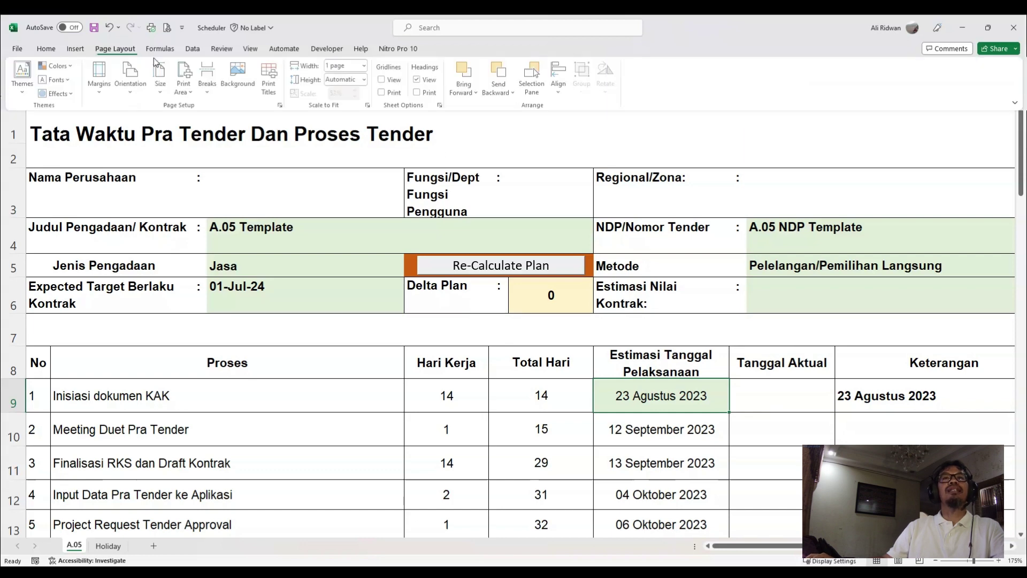
click(193, 48)
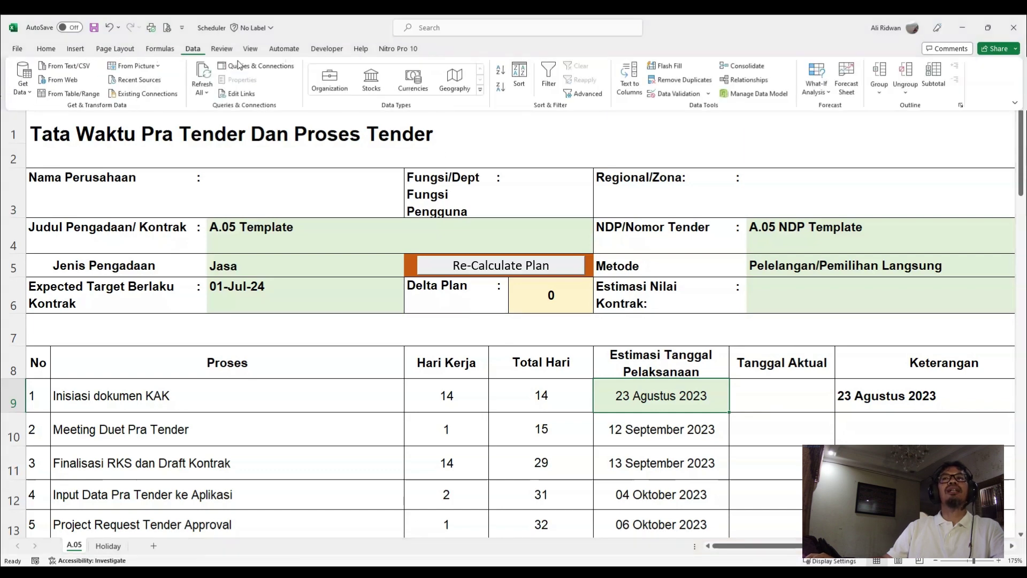
click(816, 86)
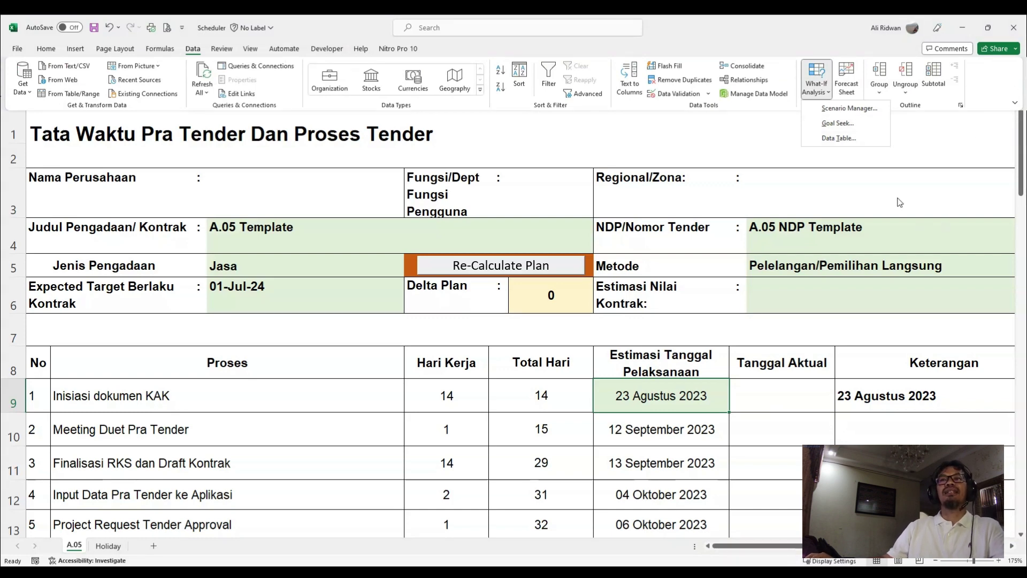
click(893, 183)
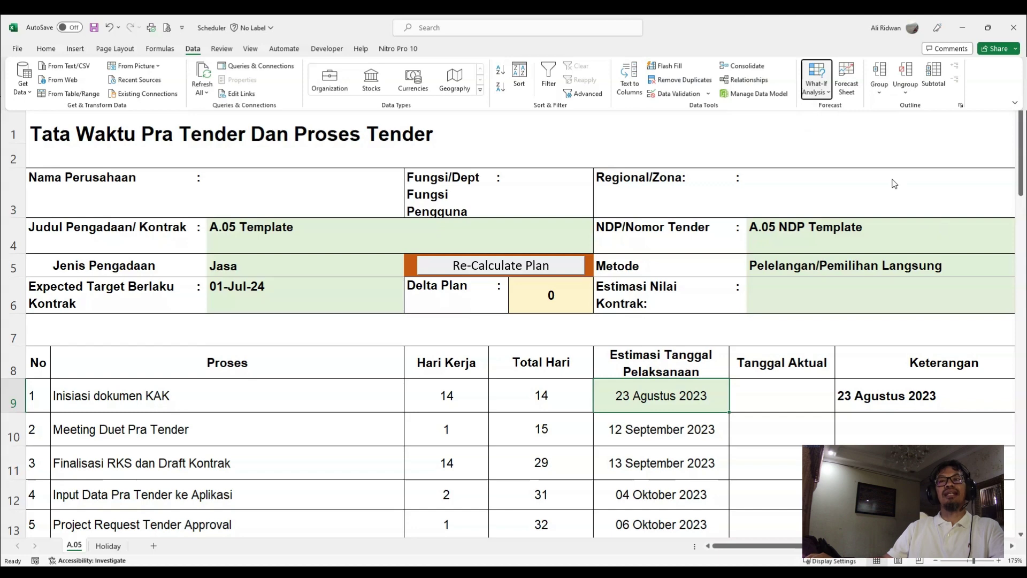